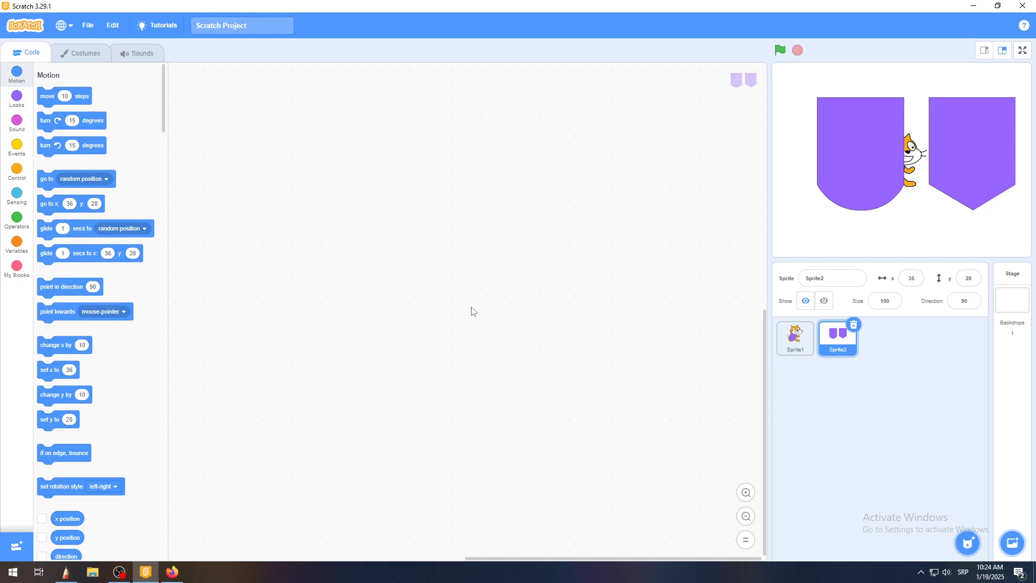
# Hide both Sprite1 and Sprite2 on the stage.
pyautogui.click(803, 346)
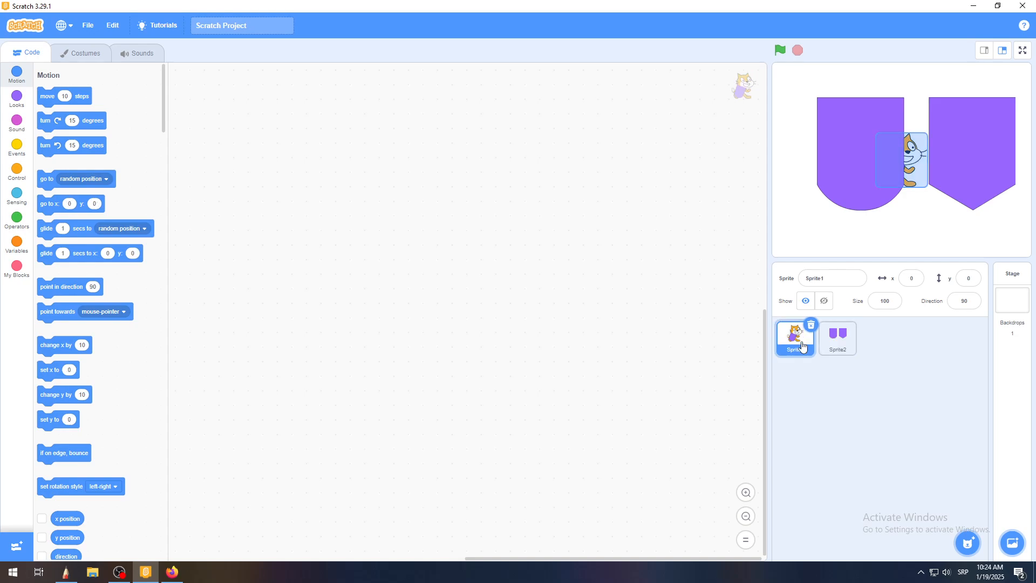
pyautogui.click(825, 301)
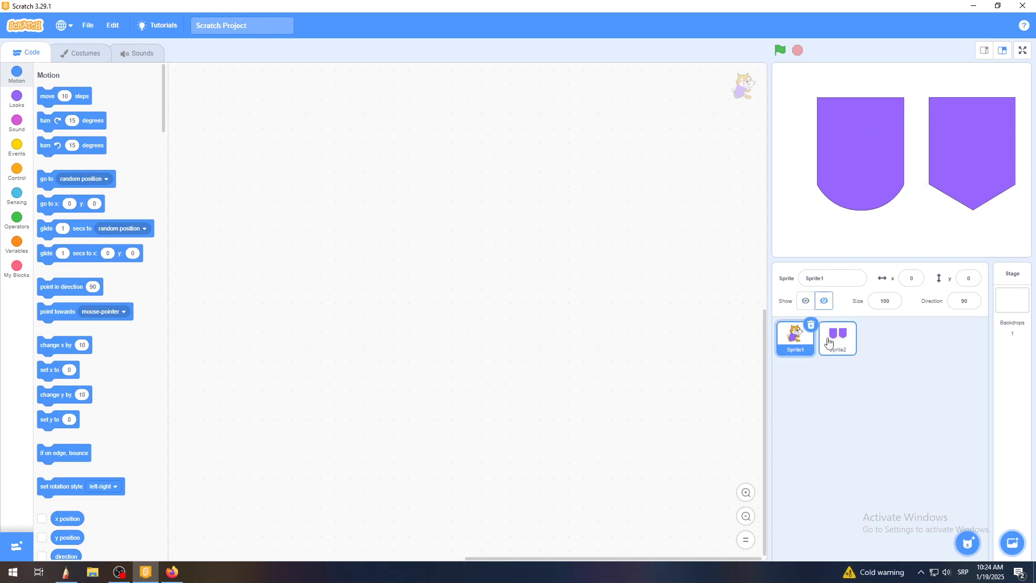
pyautogui.click(829, 343)
pyautogui.click(825, 301)
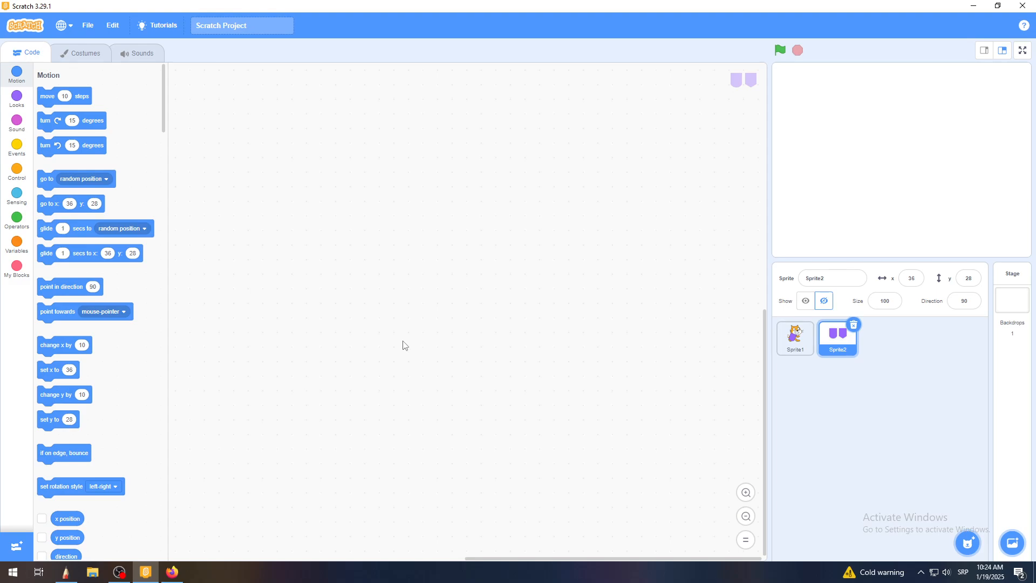
# Switch to the Firefox sword image results and open the EasyArtStart "How to Draw a Sword" picture as a reference.
pyautogui.click(172, 572)
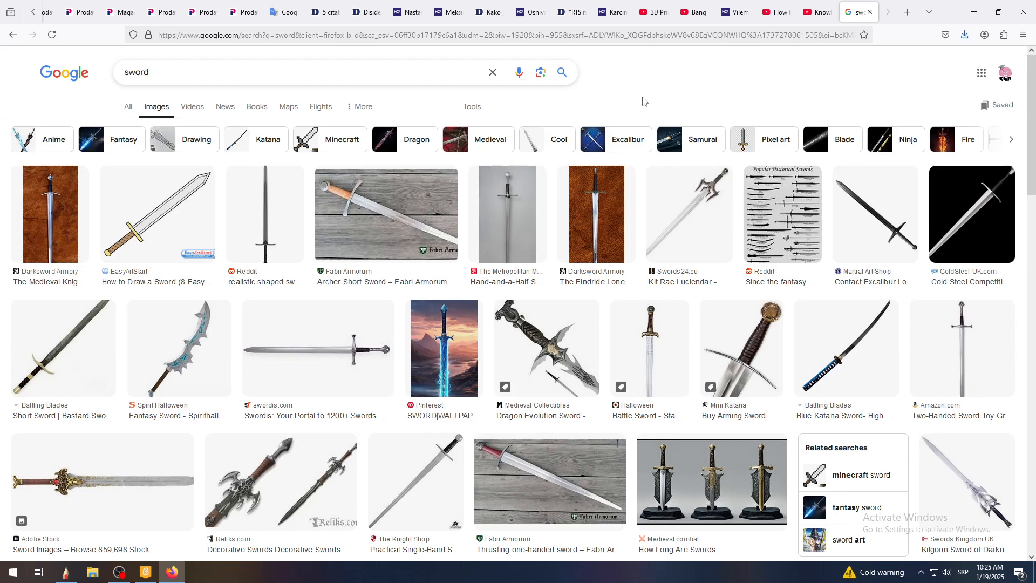
pyautogui.click(334, 139)
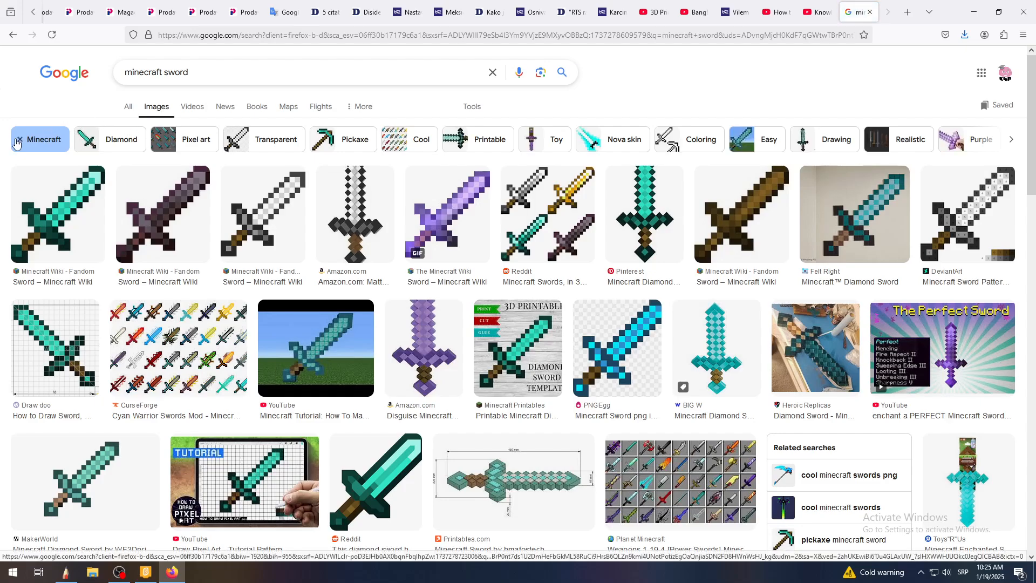
pyautogui.click(18, 141)
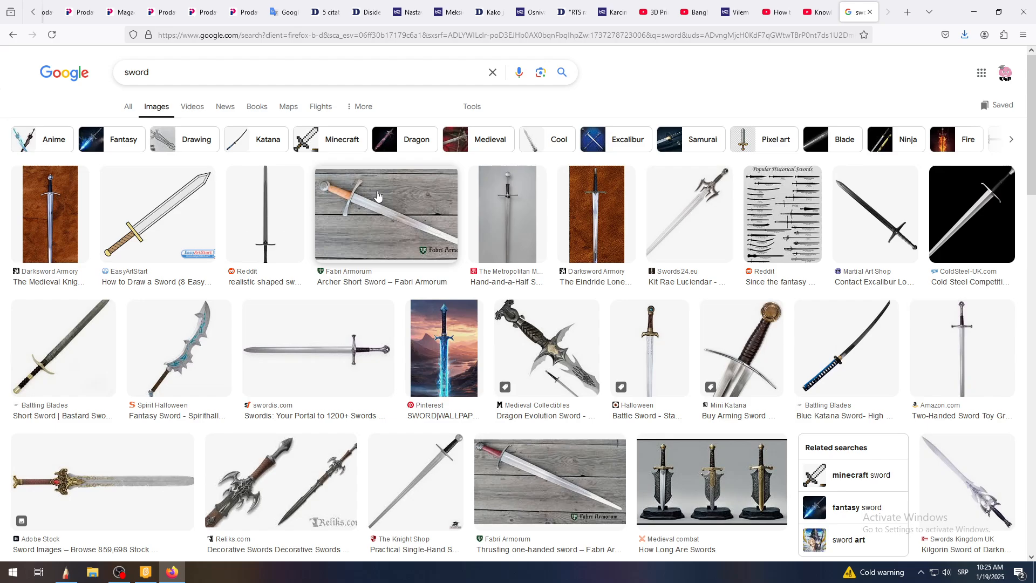
pyautogui.click(184, 226)
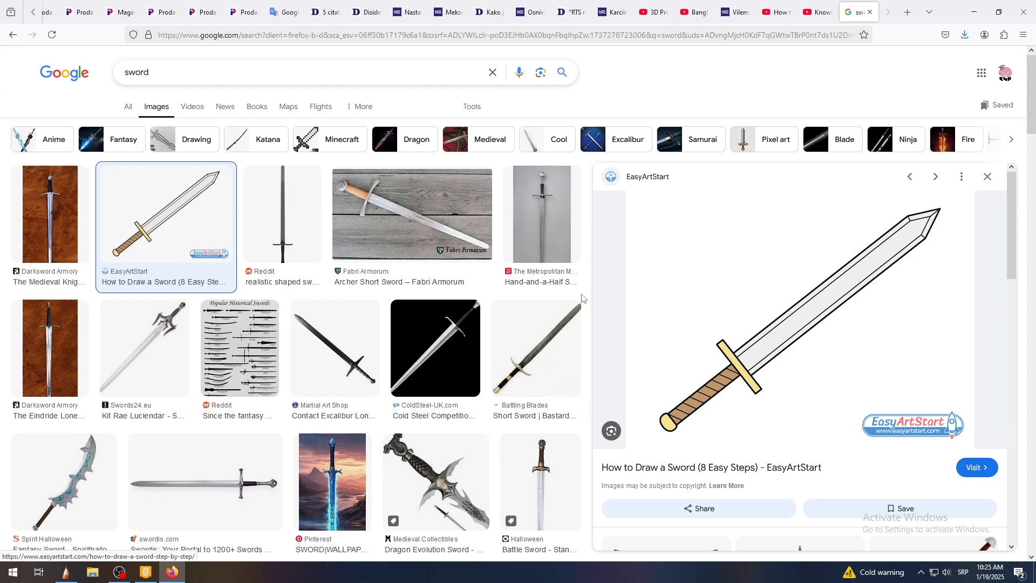
# Switch back to Scratch and create a new painted sprite with an empty costume.
pyautogui.click(147, 574)
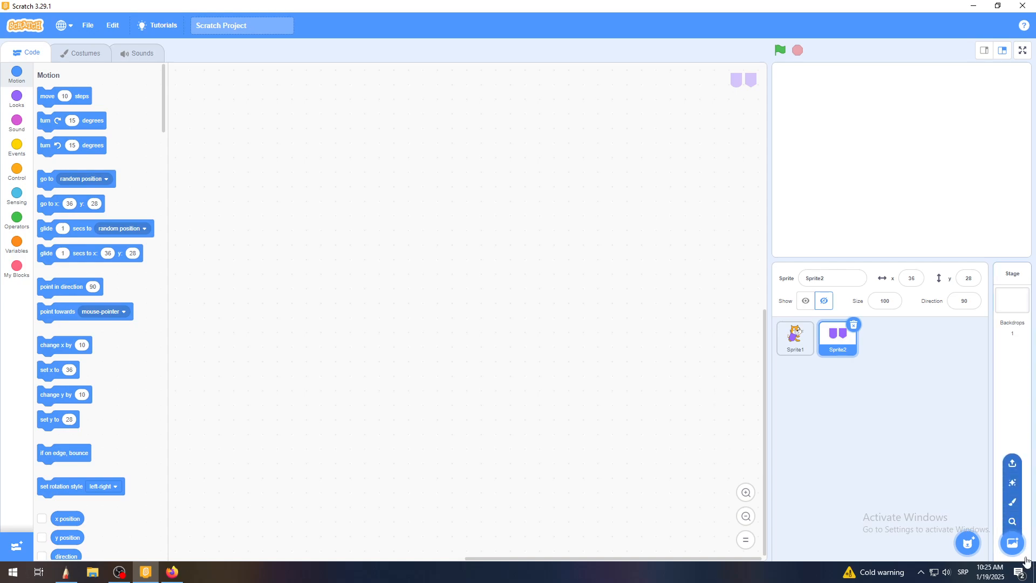
pyautogui.moveTo(966, 546)
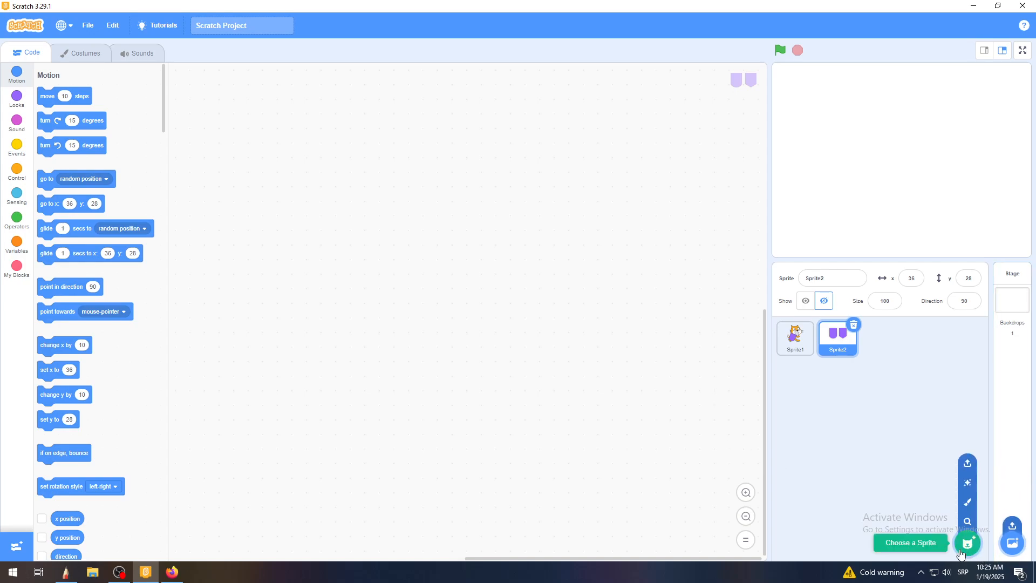
pyautogui.click(969, 505)
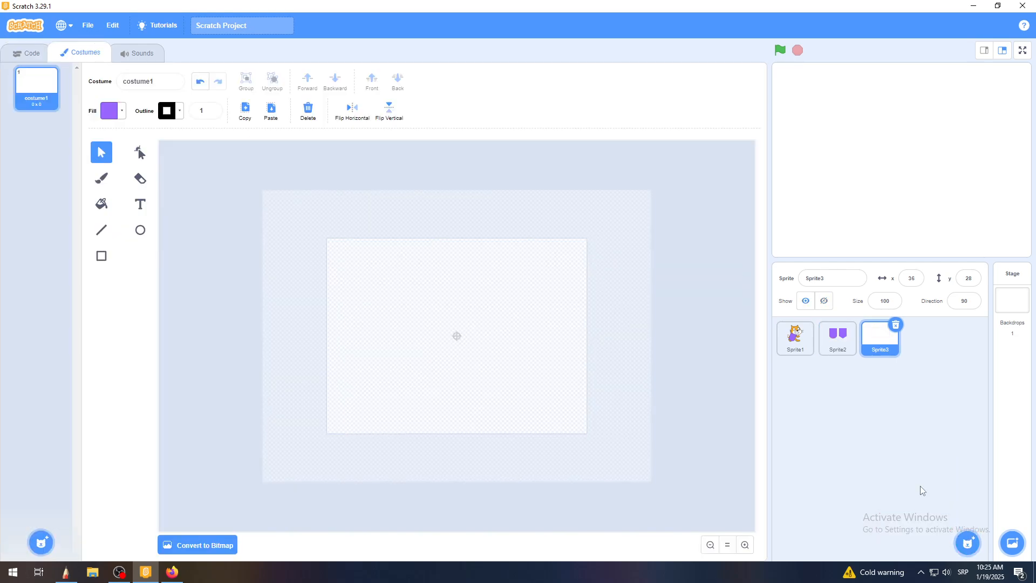
pyautogui.click(746, 546)
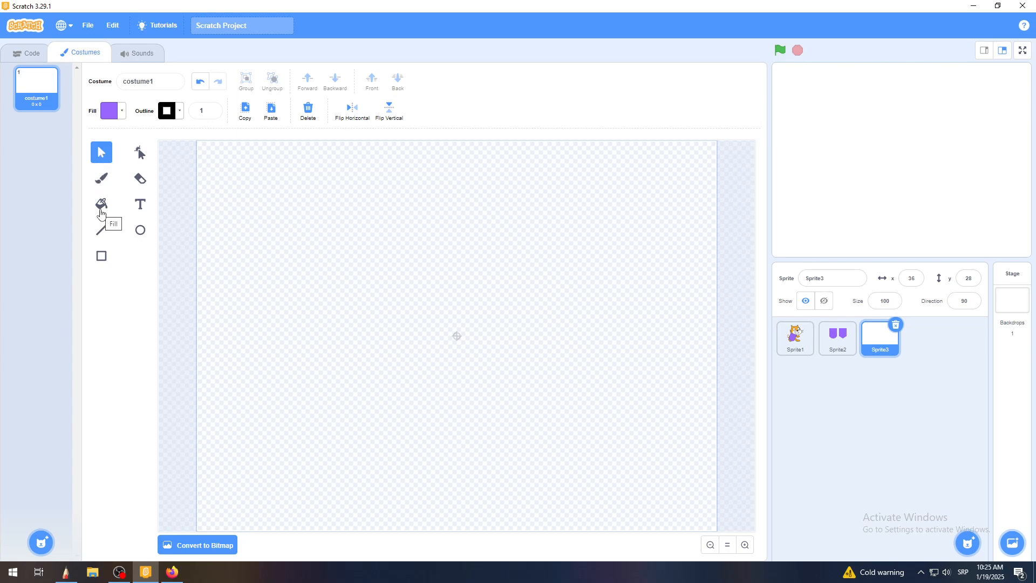
# Recheck the sword reference in Firefox, and in Scratch draw a tall narrow rectangle with a light blue fill (color 53, saturation 25, brightness 100).
pyautogui.click(177, 576)
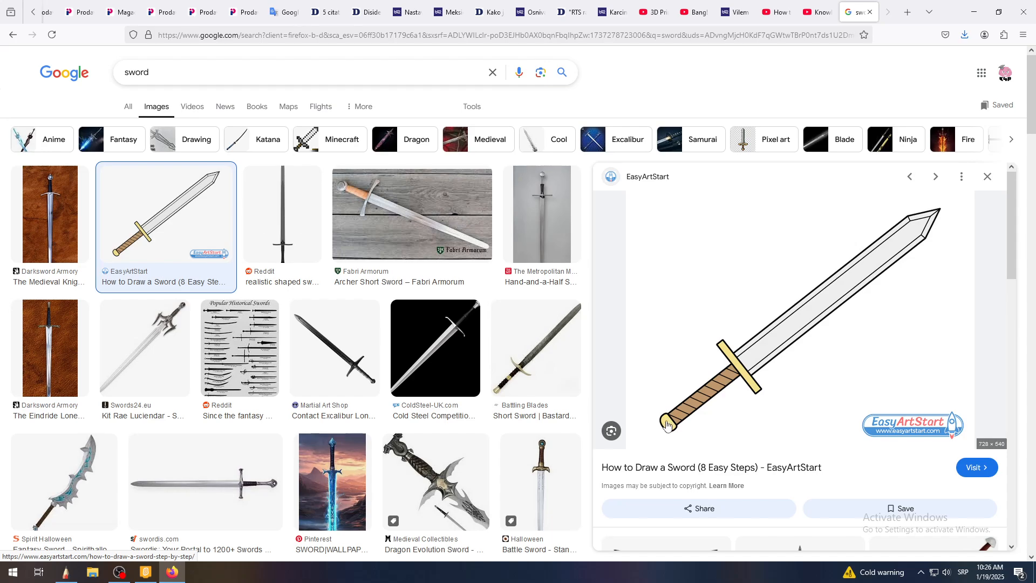
pyautogui.click(146, 578)
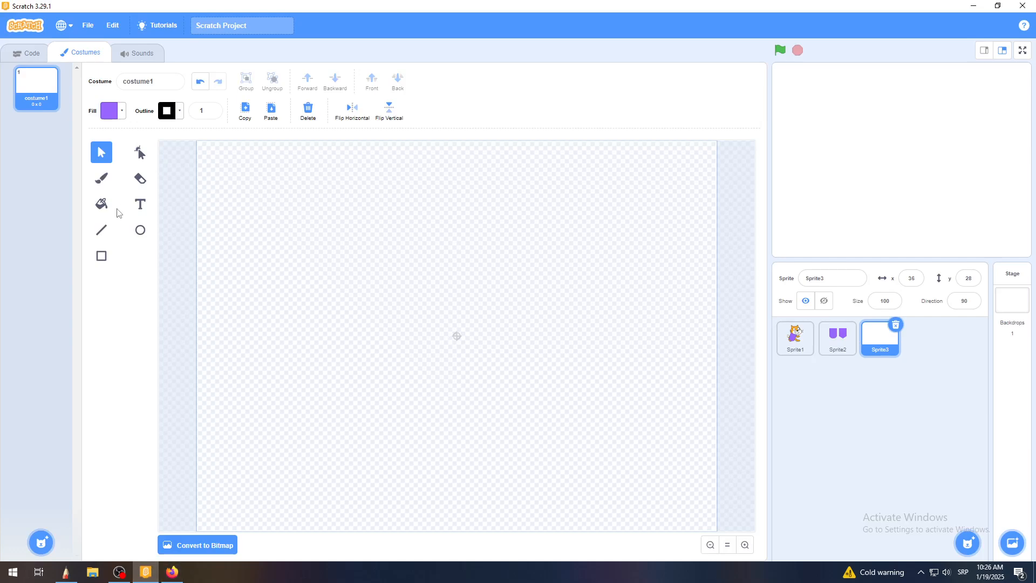
pyautogui.click(100, 259)
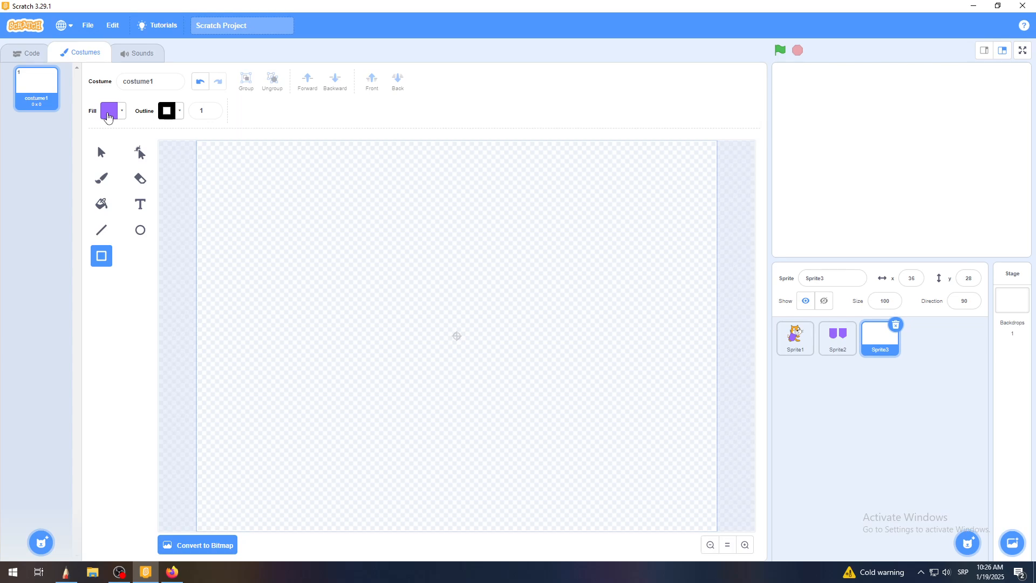
pyautogui.click(108, 118)
pyautogui.moveTo(122, 169); pyautogui.dragTo(92, 204)
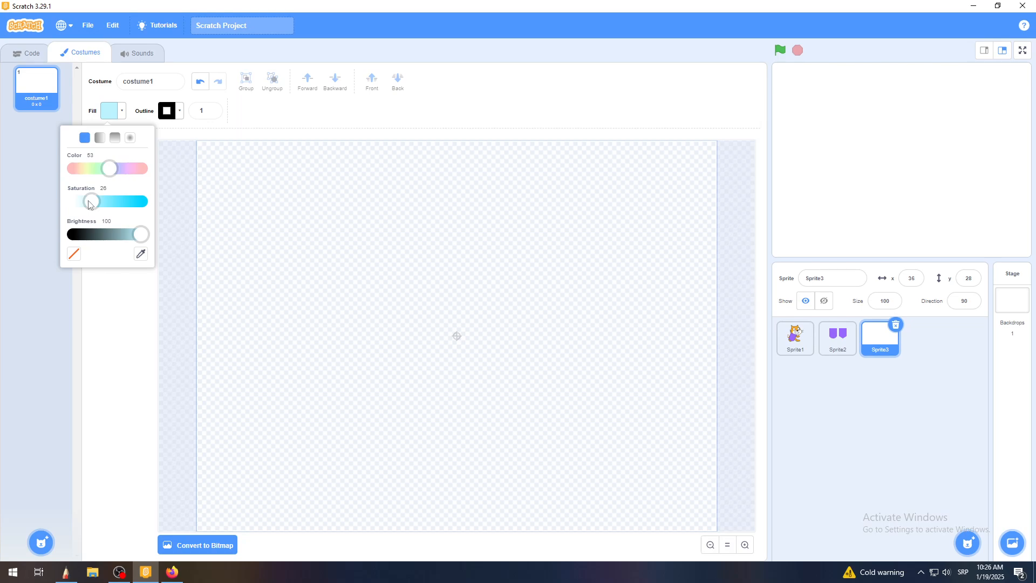
pyautogui.click(379, 115)
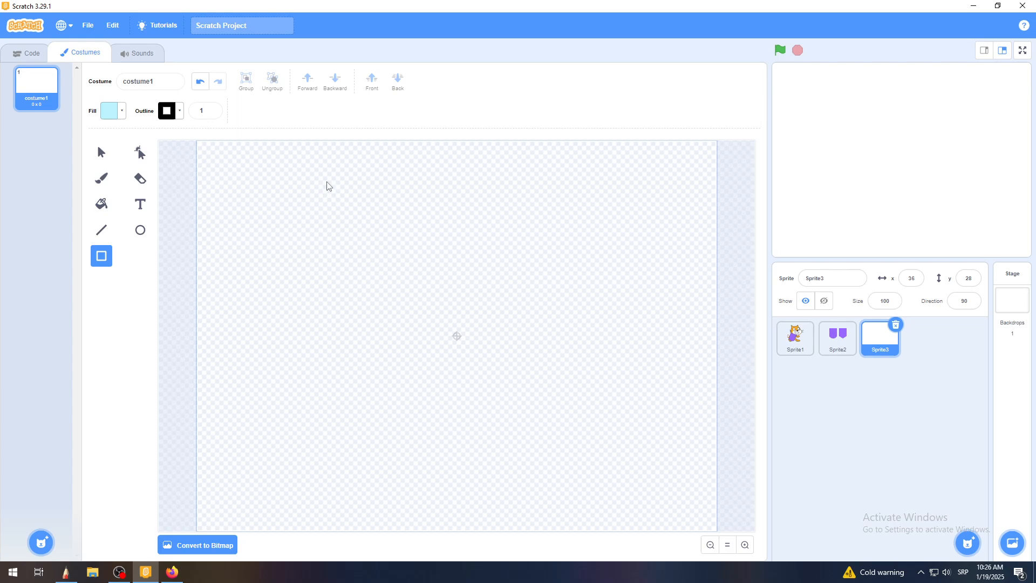
pyautogui.moveTo(326, 181)
pyautogui.mouseDown()
pyautogui.moveTo(417, 453)
pyautogui.moveTo(401, 447)
pyautogui.moveTo(416, 444)
pyautogui.moveTo(398, 427)
pyautogui.moveTo(386, 434)
pyautogui.moveTo(393, 459)
pyautogui.mouseUp()
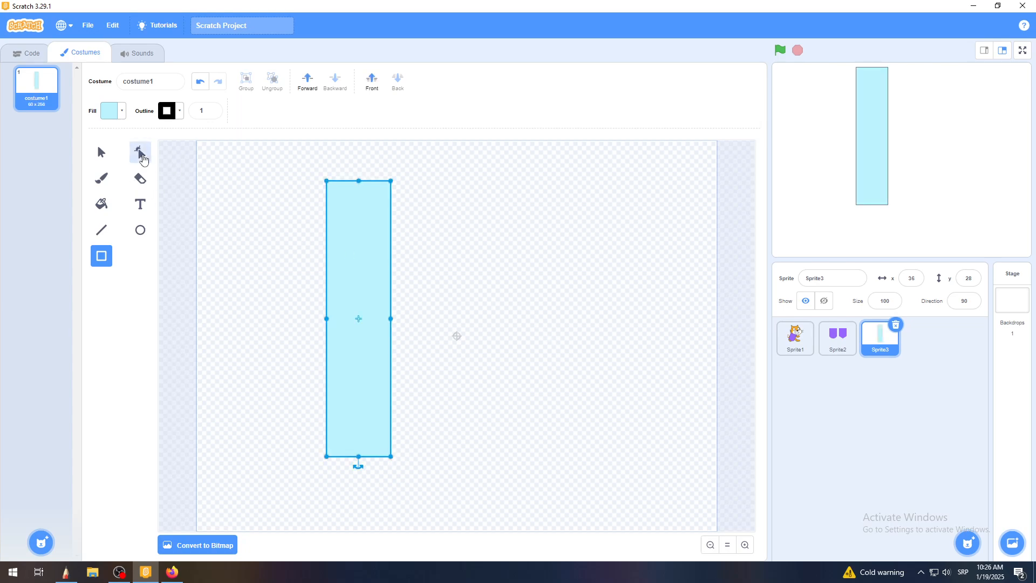
# Add a point at the middle of the rectangle's upper edge, raise it into a blade tip, and move the blade toward the canvas center.
pyautogui.click(142, 157)
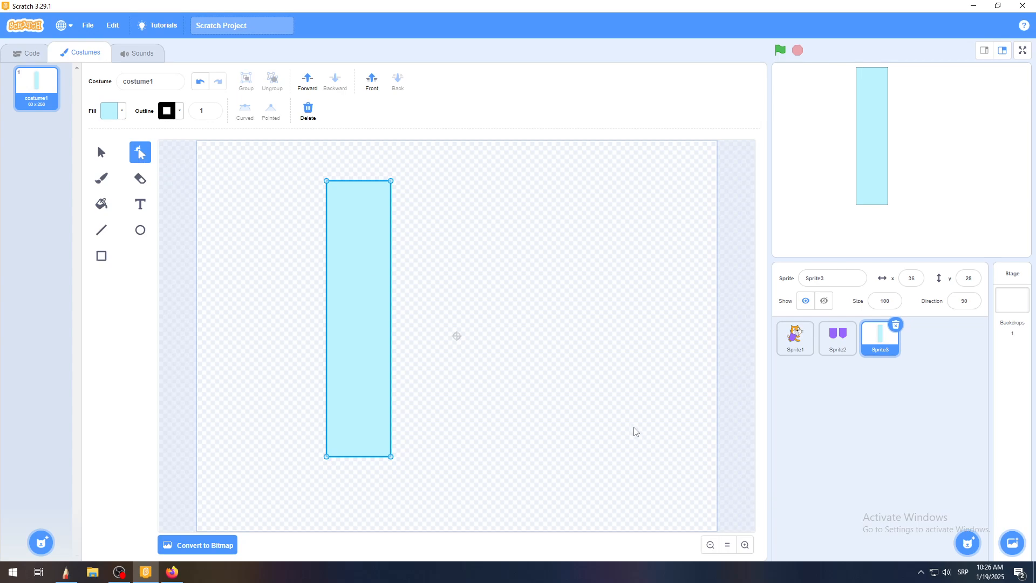
pyautogui.click(354, 182)
pyautogui.moveTo(354, 184); pyautogui.dragTo(358, 150)
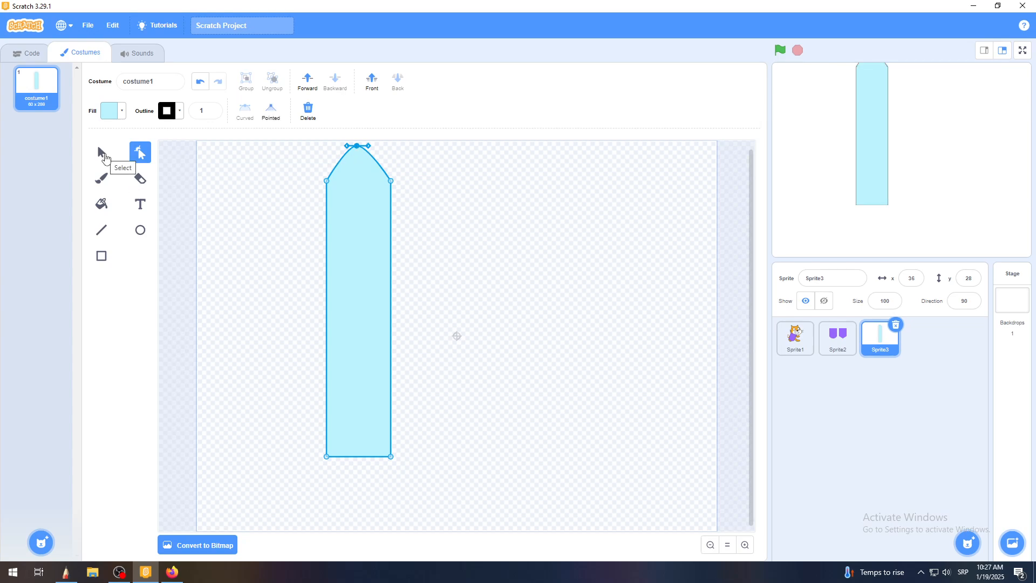
pyautogui.click(100, 155)
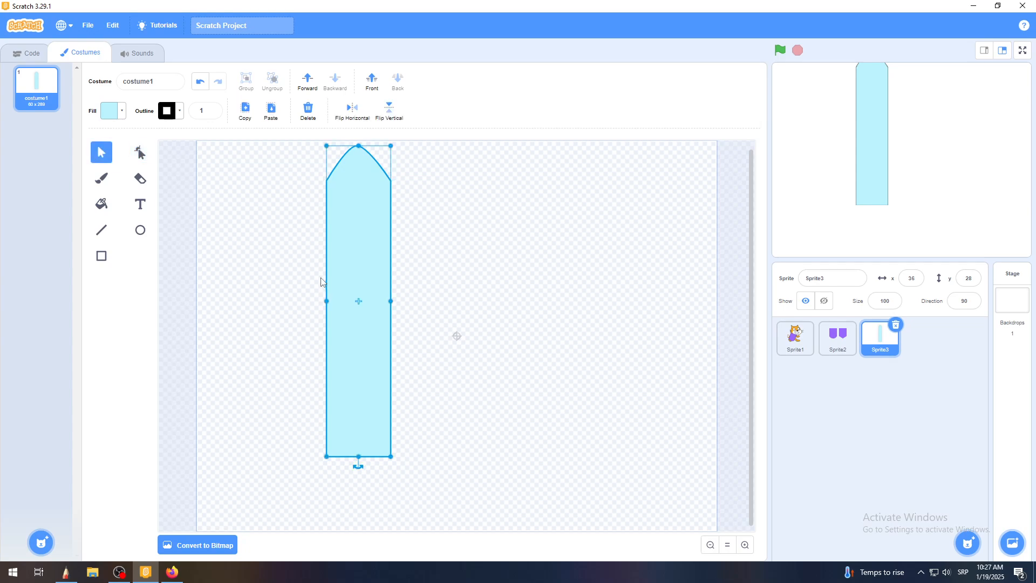
pyautogui.moveTo(347, 243); pyautogui.dragTo(414, 309)
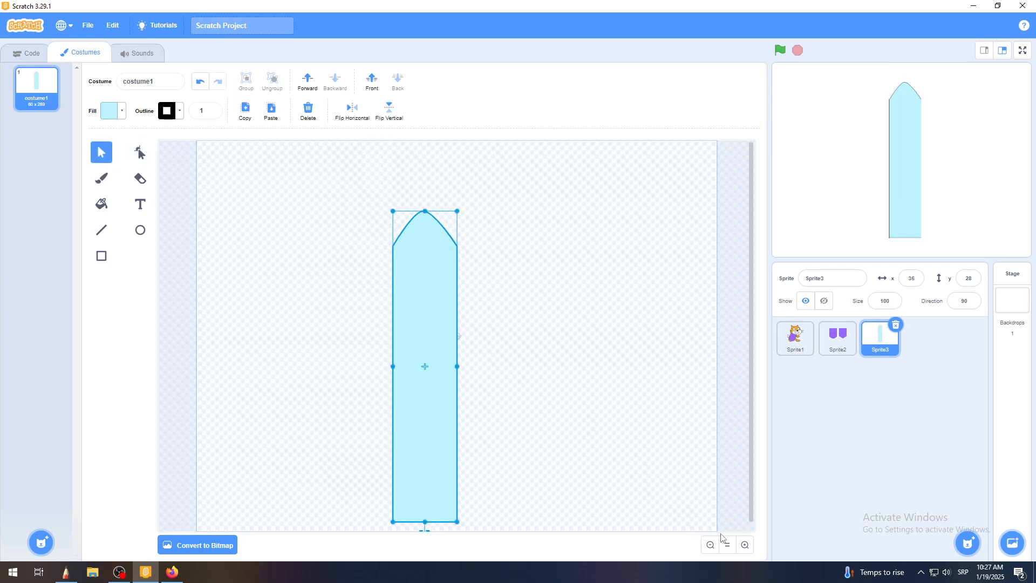
# Change the blade's tip point from curved to pointed.
pyautogui.click(745, 545)
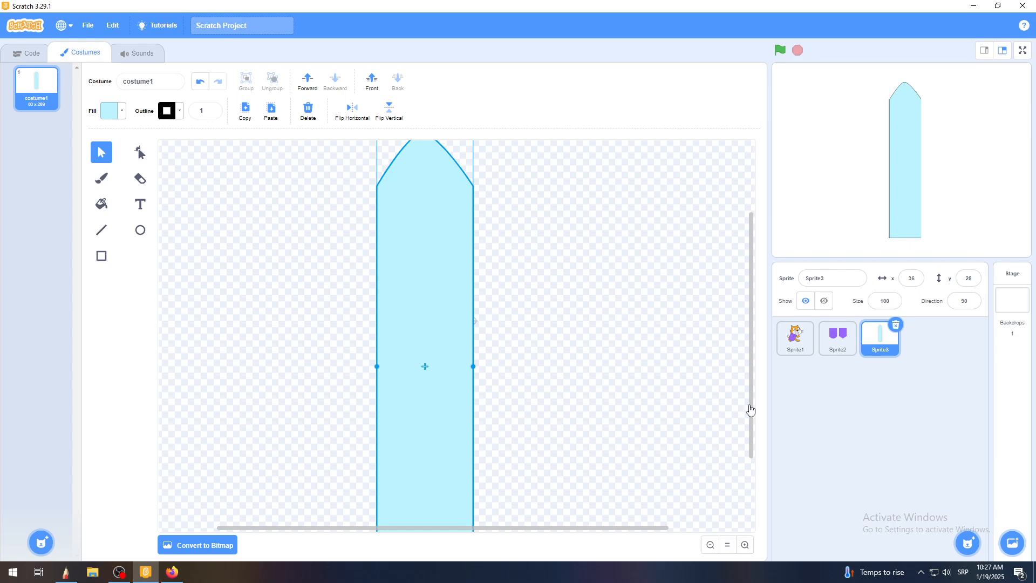
pyautogui.moveTo(750, 412); pyautogui.dragTo(751, 373)
pyautogui.click(565, 385)
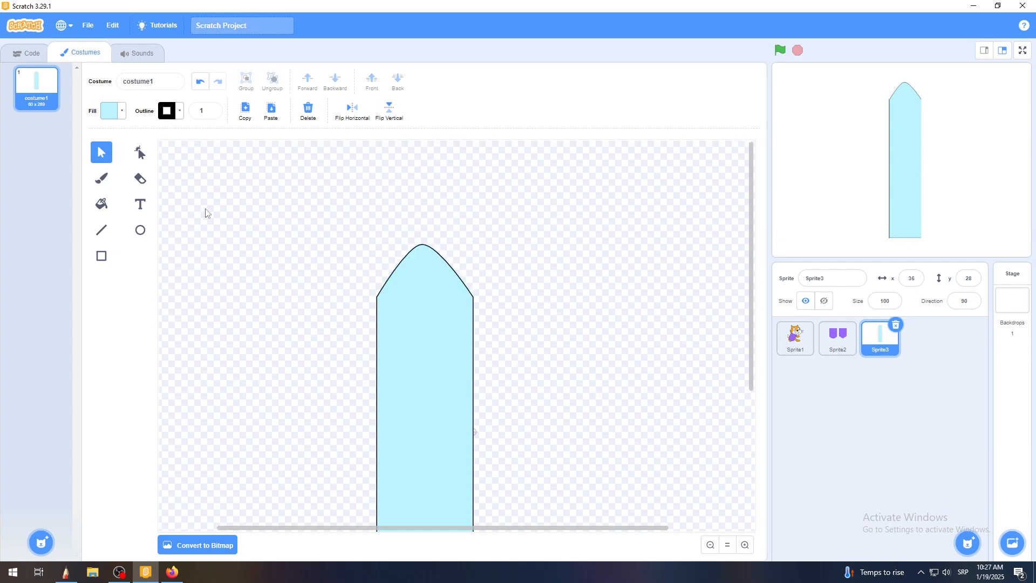
pyautogui.click(139, 155)
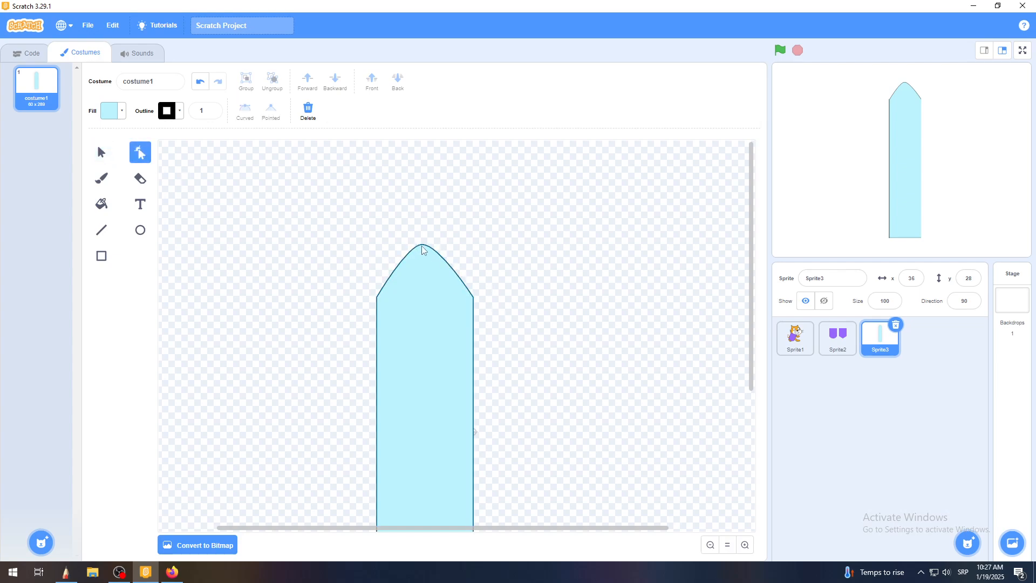
pyautogui.click(745, 545)
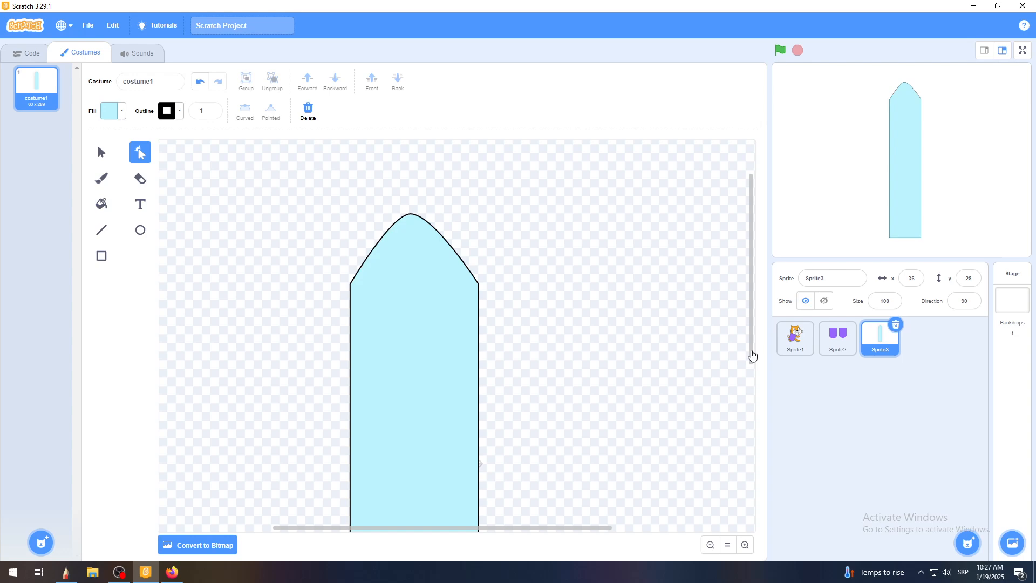
pyautogui.moveTo(753, 355); pyautogui.dragTo(752, 326)
pyautogui.click(412, 275)
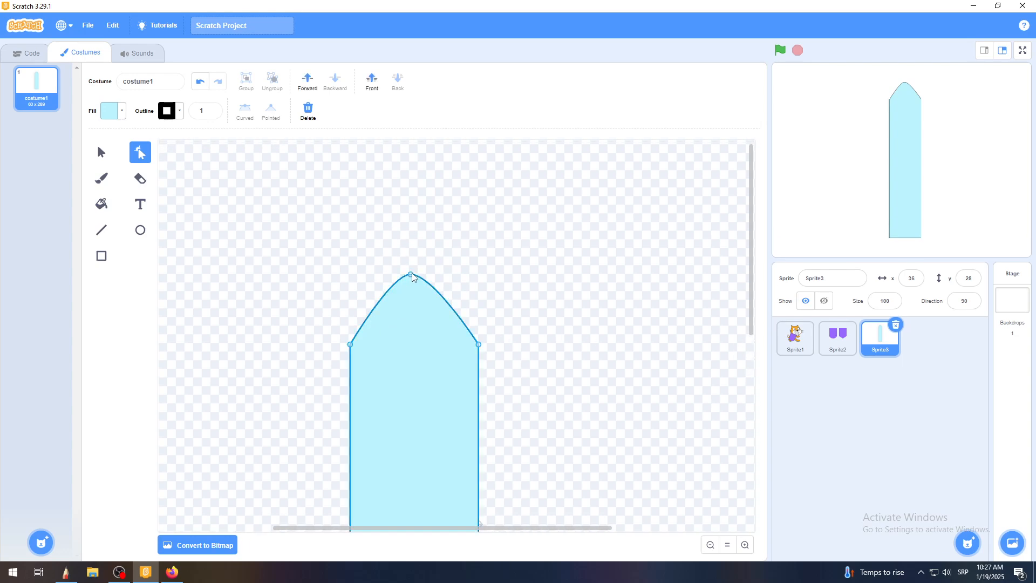
pyautogui.click(412, 275)
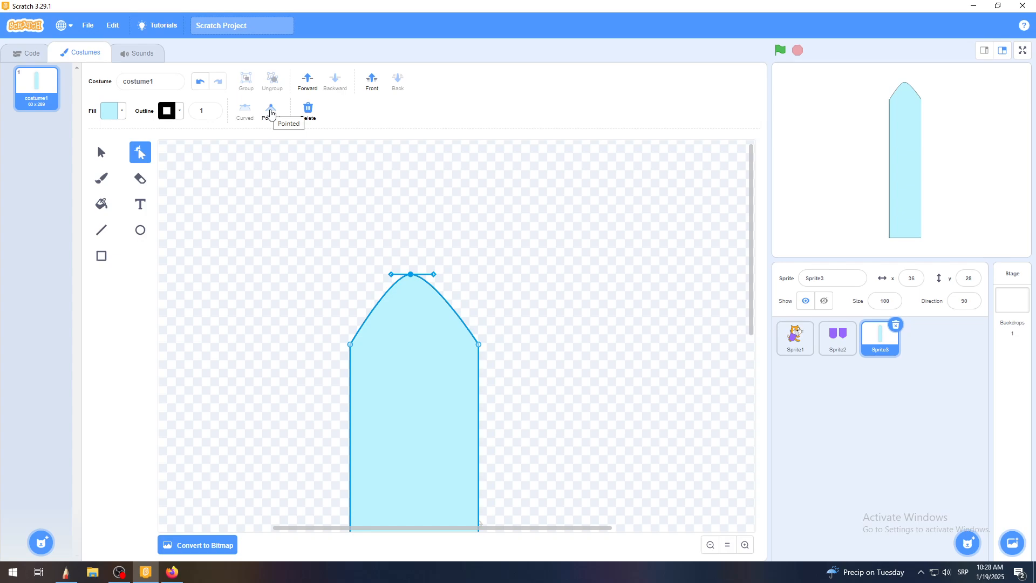
pyautogui.click(271, 114)
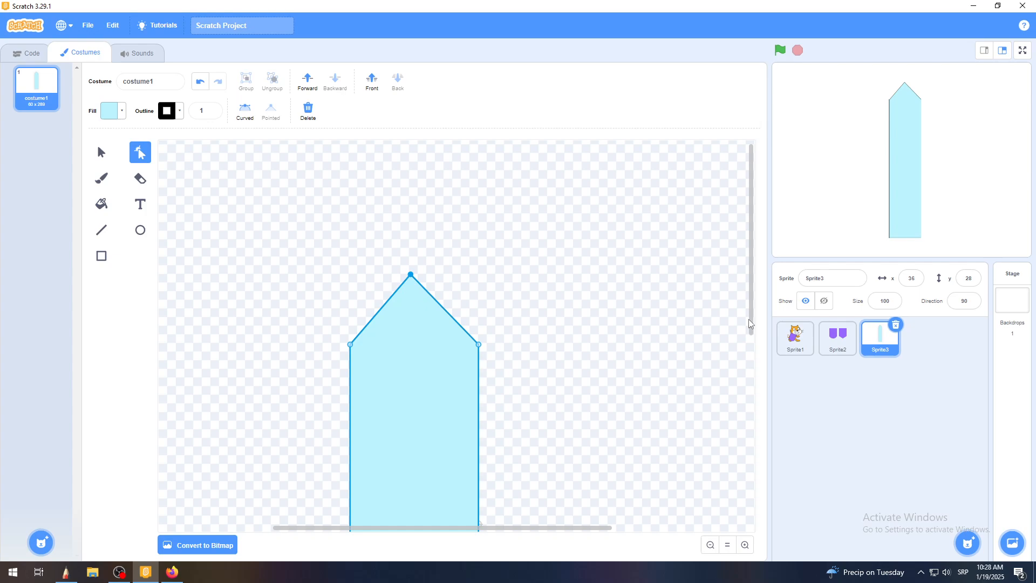
# Shrink the blade to about 36 × 170 and center it on the canvas.
pyautogui.scroll(-5, 751, 324)
pyautogui.scroll(-1, 753, 397)
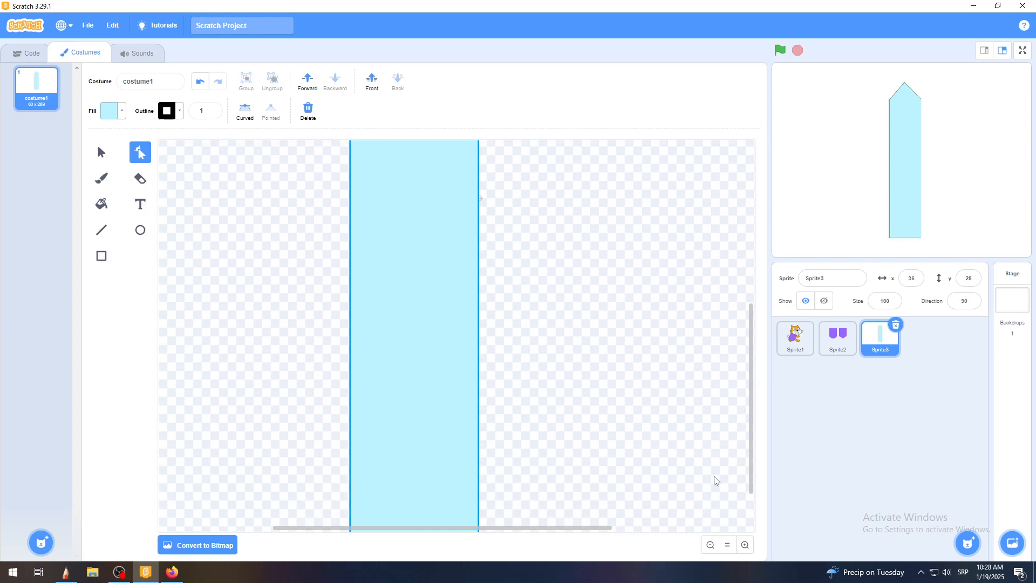
pyautogui.click(711, 545)
pyautogui.click(714, 546)
pyautogui.click(712, 545)
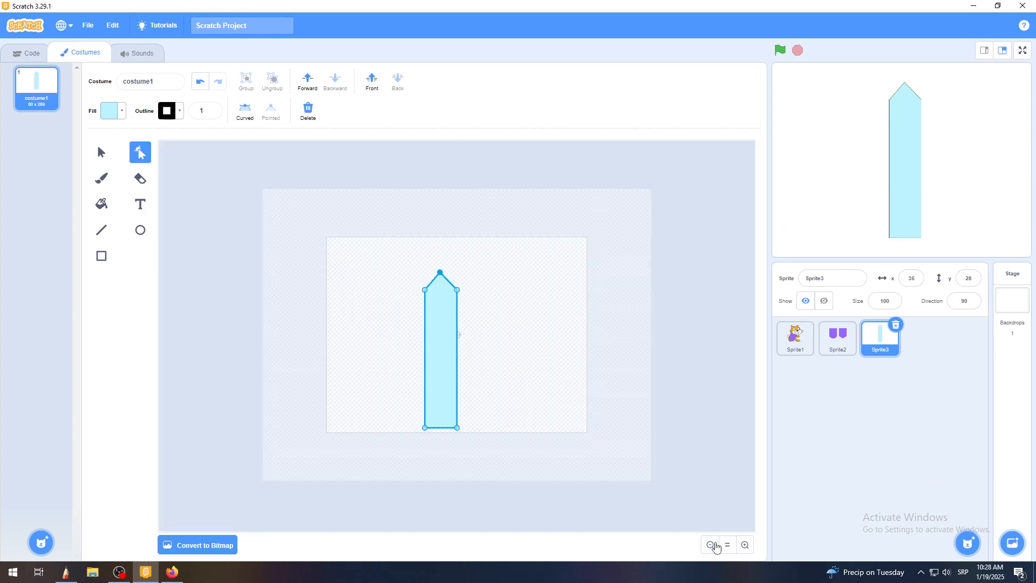
pyautogui.click(744, 546)
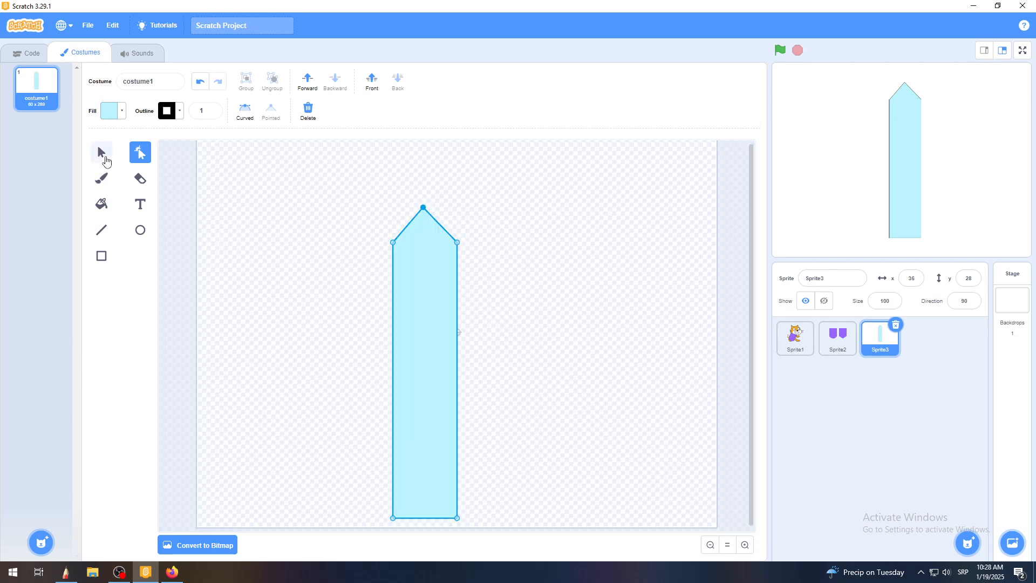
pyautogui.click(101, 152)
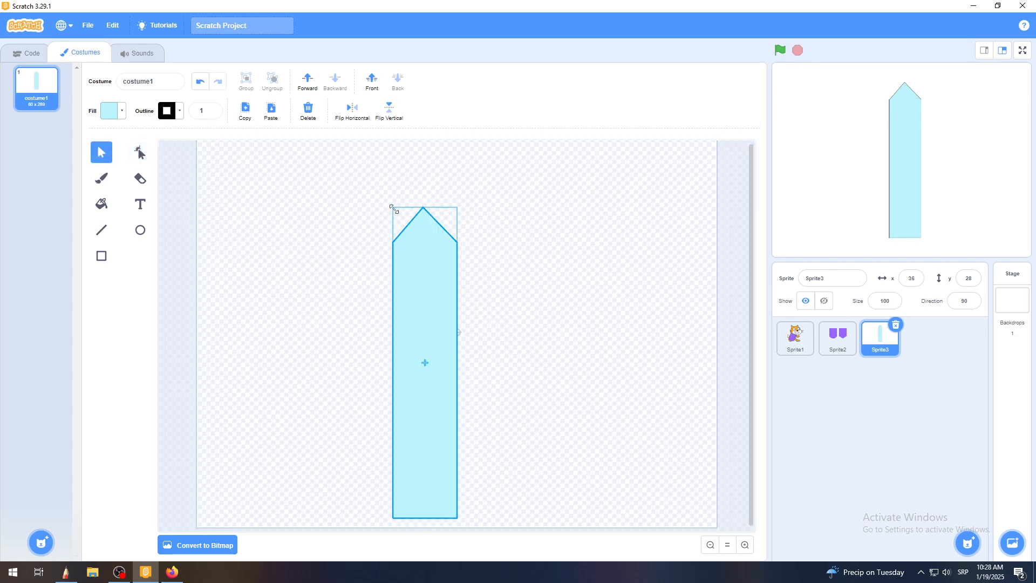
pyautogui.moveTo(392, 208); pyautogui.dragTo(457, 279)
pyautogui.click(586, 366)
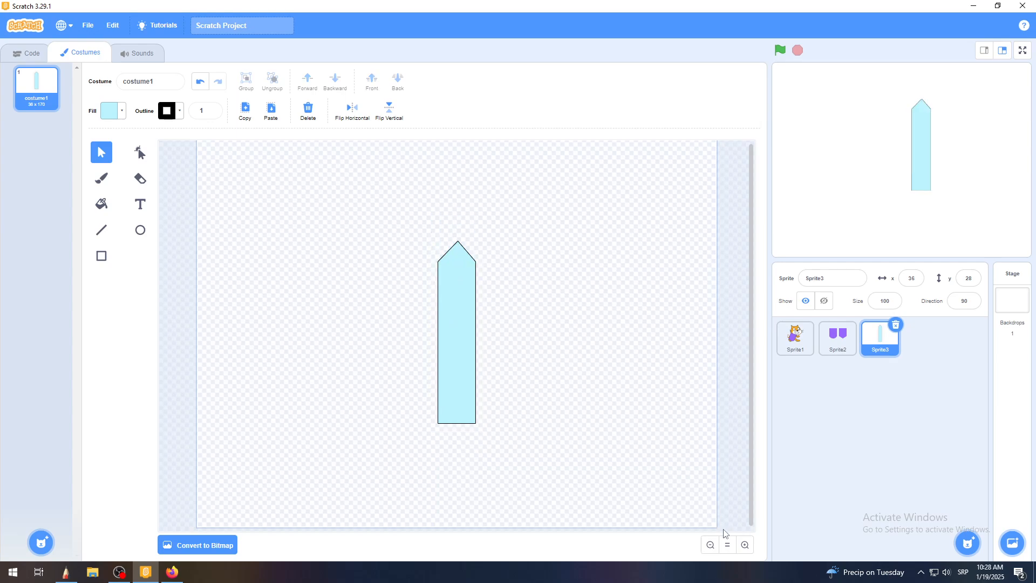
pyautogui.click(745, 545)
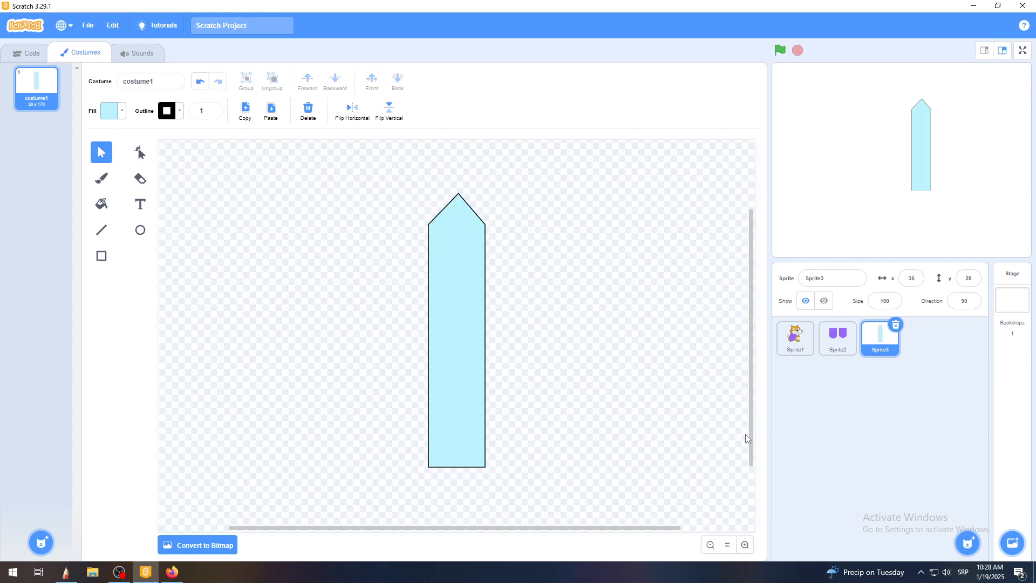
pyautogui.moveTo(752, 452); pyautogui.dragTo(752, 478)
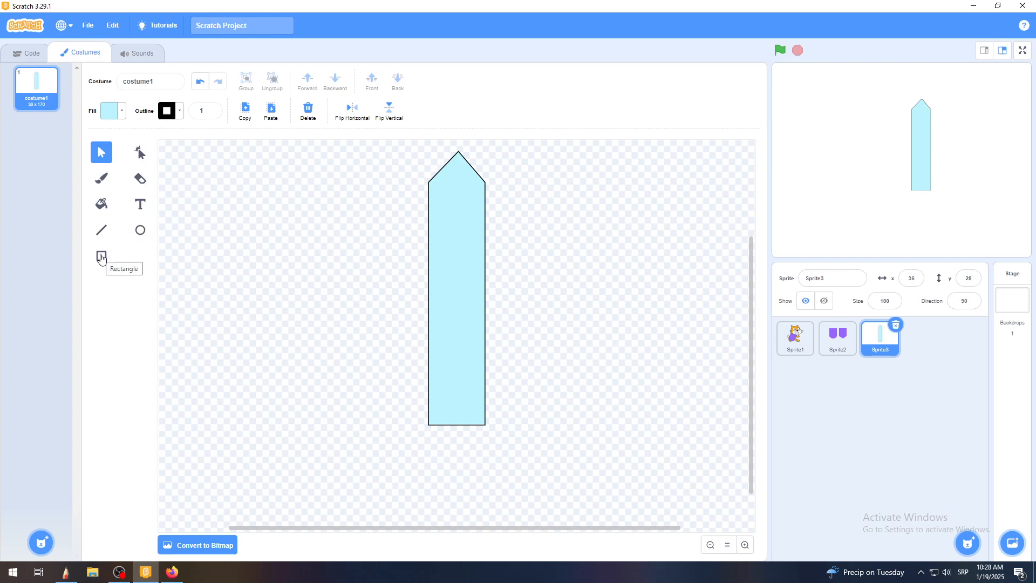
# Recheck the sword reference in Firefox, and in Scratch draw a yellow rectangular crossguard about 74 wide across the blade's lower end.
pyautogui.click(172, 572)
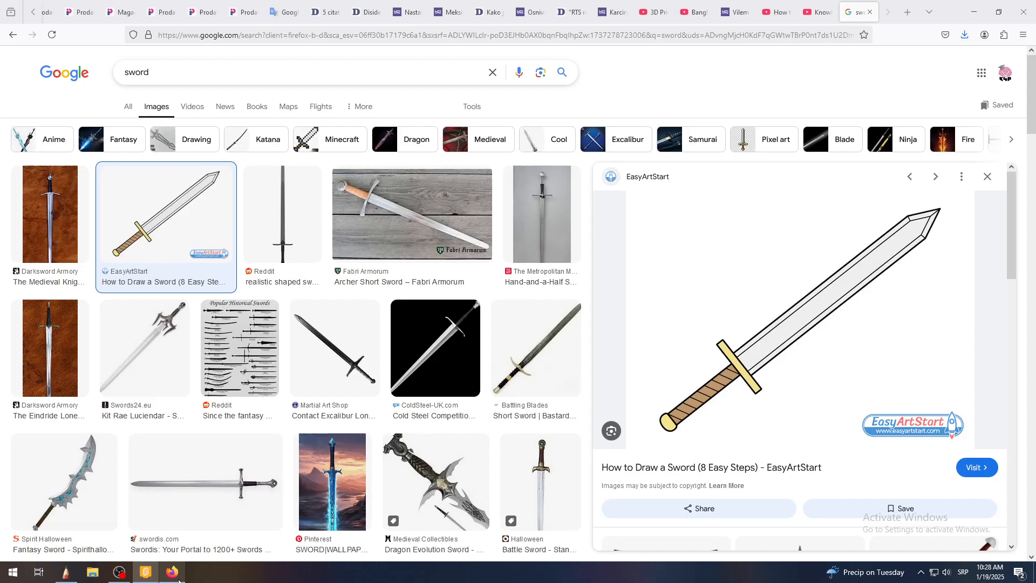
pyautogui.click(150, 579)
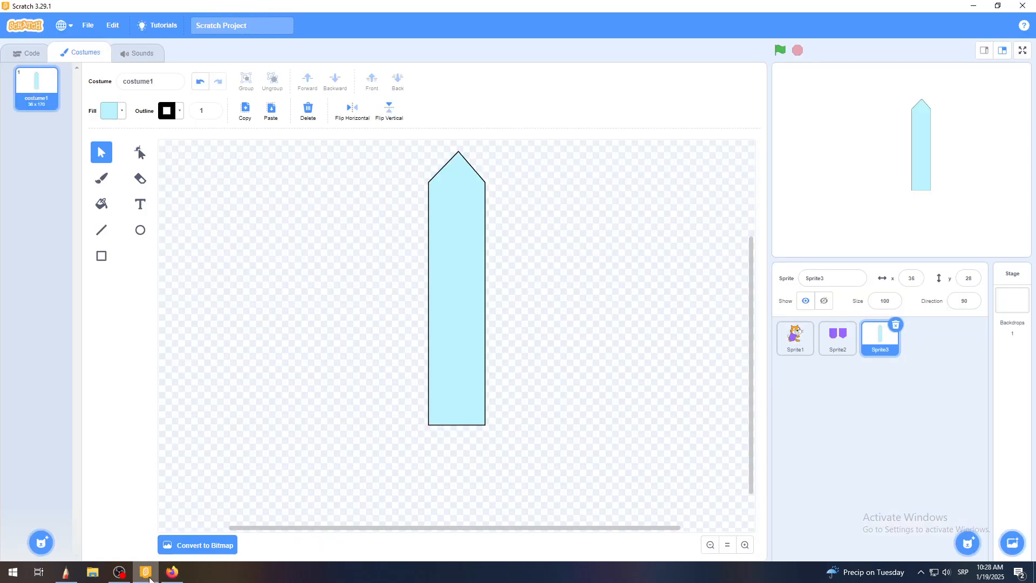
pyautogui.click(108, 117)
pyautogui.moveTo(108, 169); pyautogui.dragTo(107, 208)
pyautogui.click(477, 110)
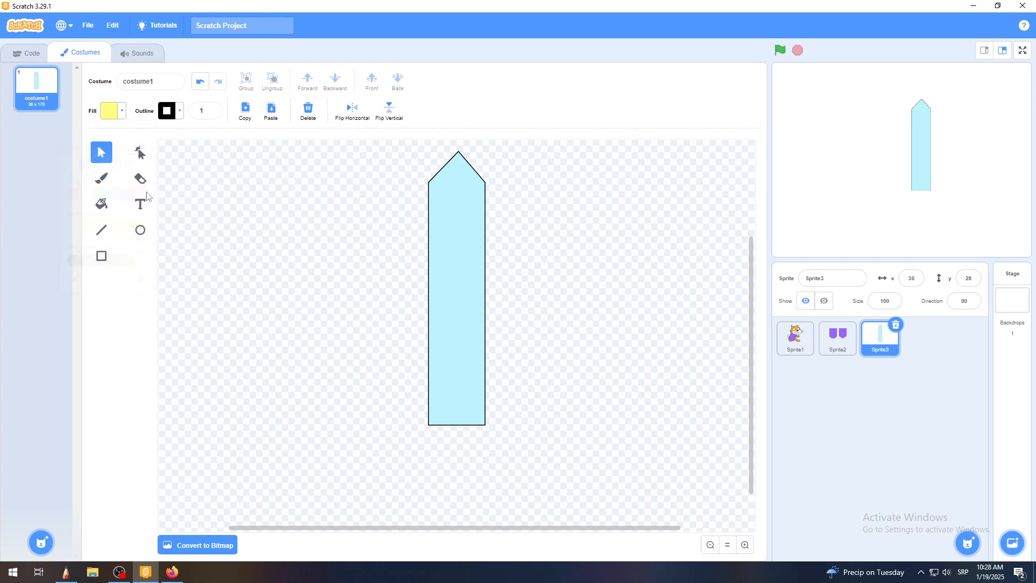
pyautogui.click(102, 257)
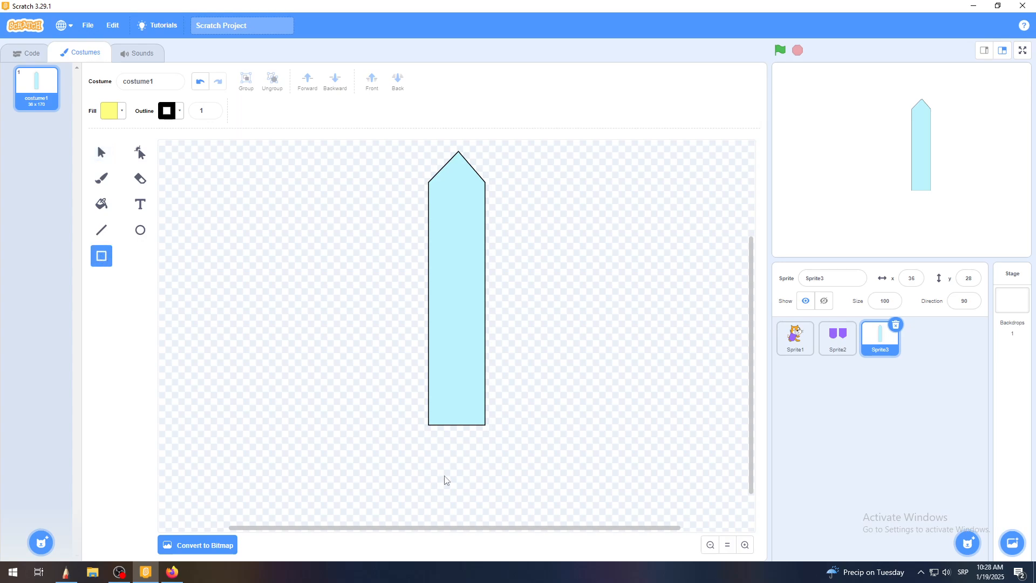
pyautogui.click(746, 545)
pyautogui.click(746, 545)
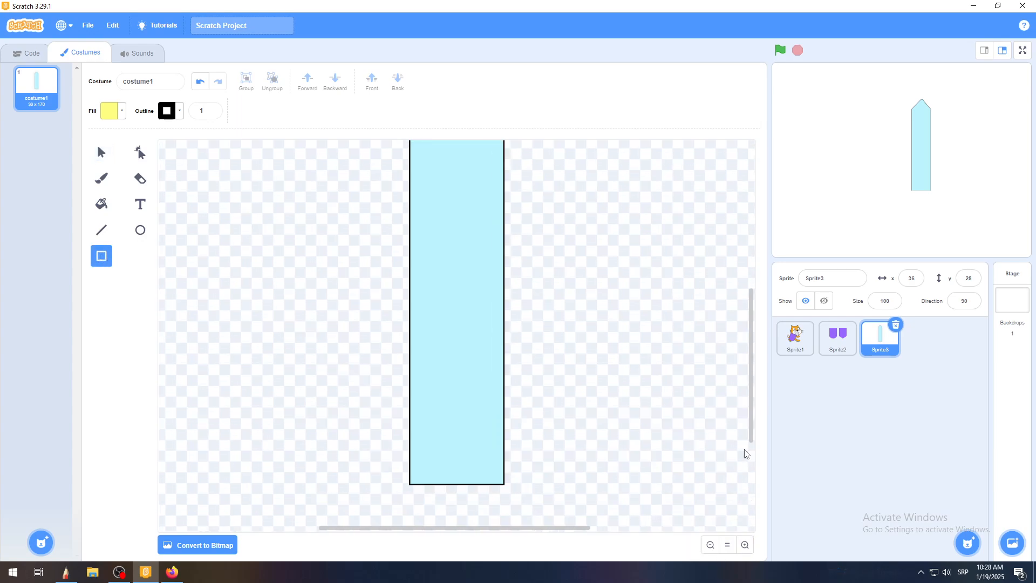
pyautogui.moveTo(752, 437); pyautogui.dragTo(752, 465)
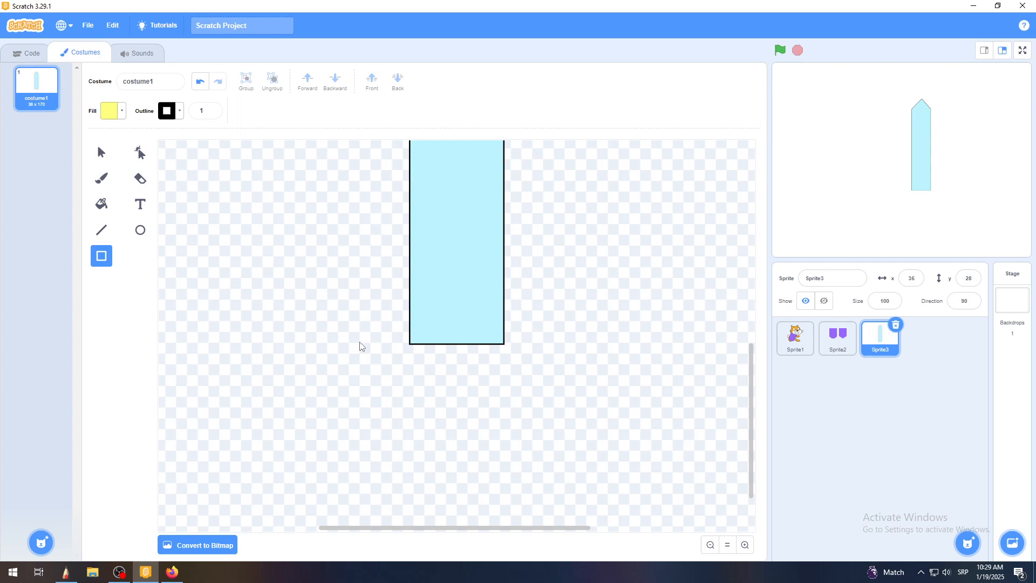
pyautogui.moveTo(360, 342)
pyautogui.mouseDown()
pyautogui.moveTo(428, 372)
pyautogui.moveTo(558, 381)
pyautogui.mouseUp()
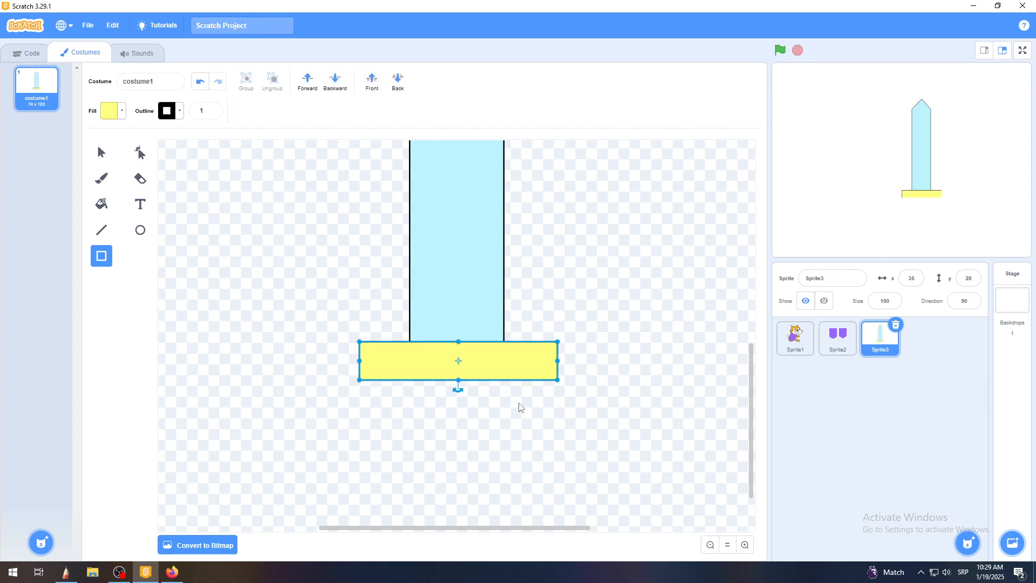
pyautogui.click(243, 325)
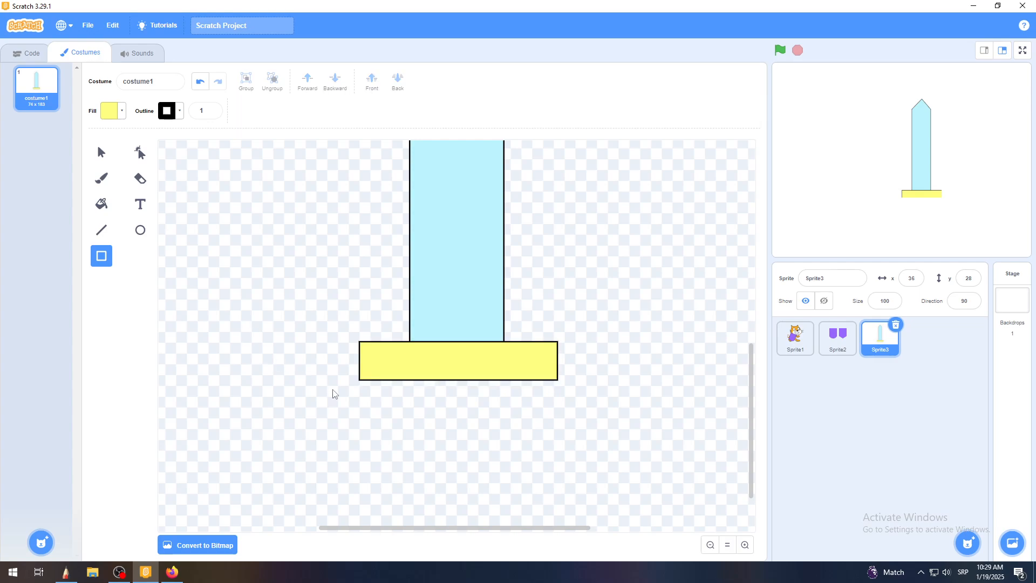
# Nudge the yellow crossguard slightly right and down so it sits under the blade's lower edge.
pyautogui.click(710, 546)
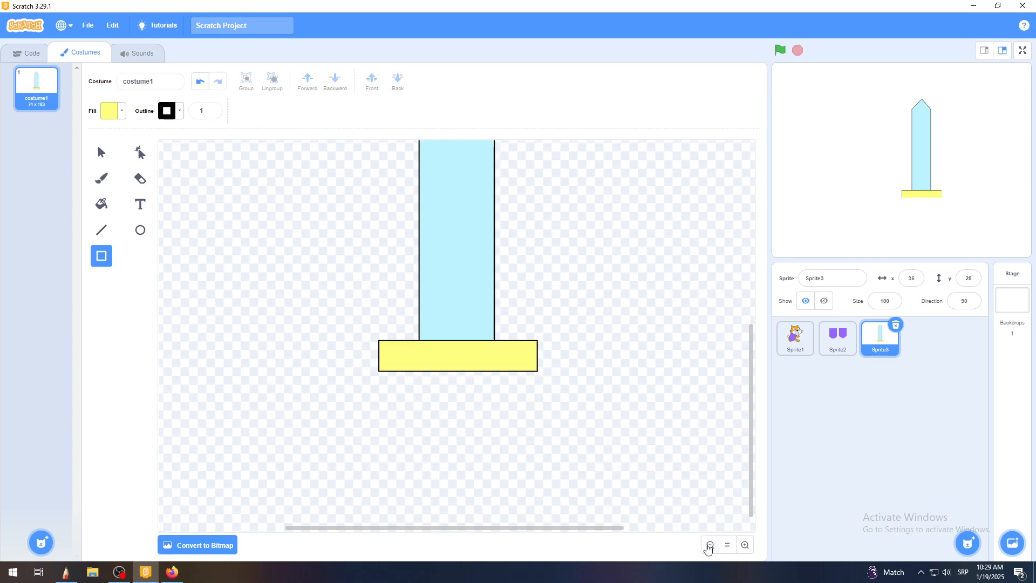
pyautogui.click(710, 546)
pyautogui.click(728, 545)
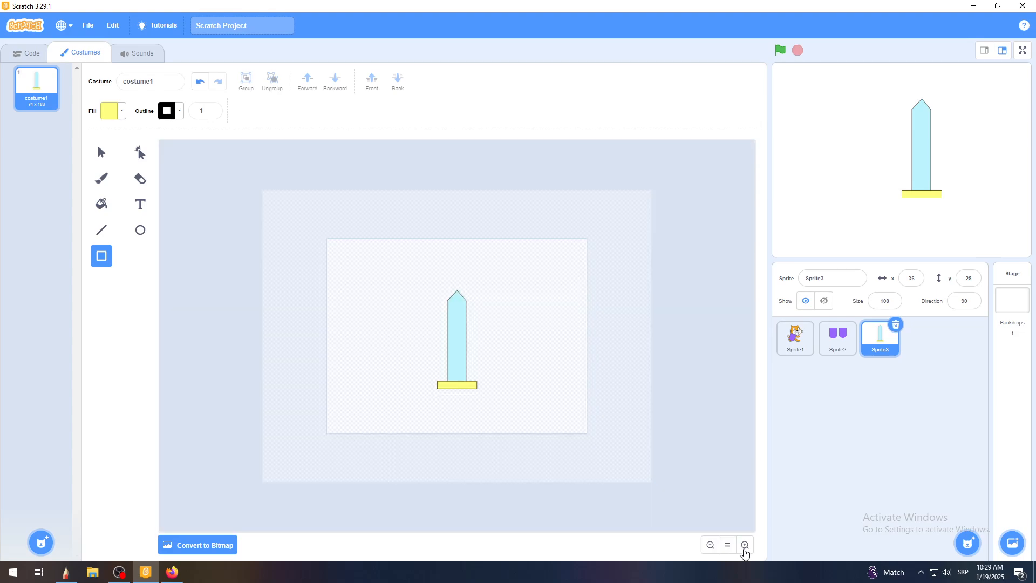
pyautogui.click(746, 545)
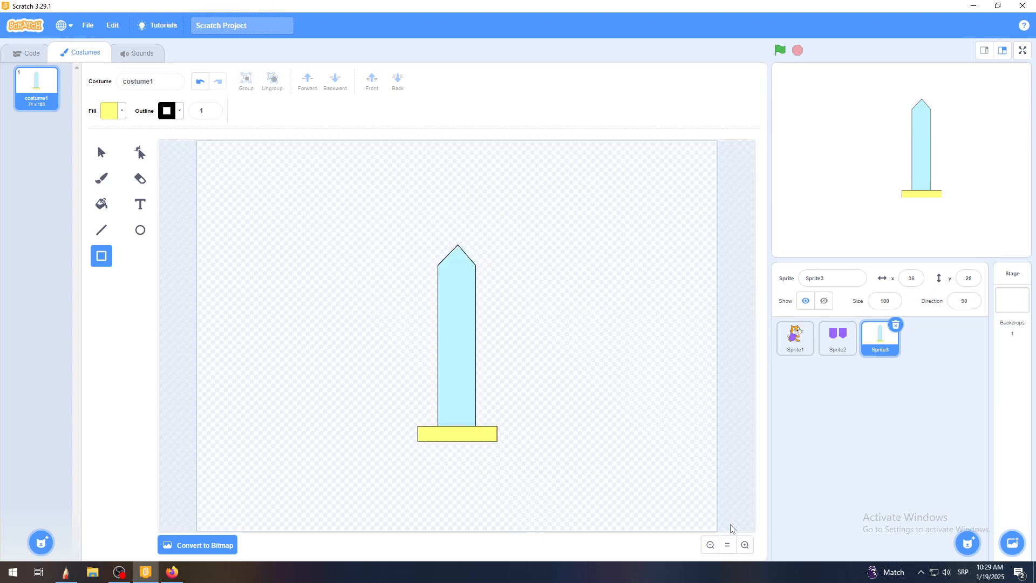
pyautogui.click(745, 545)
pyautogui.click(746, 546)
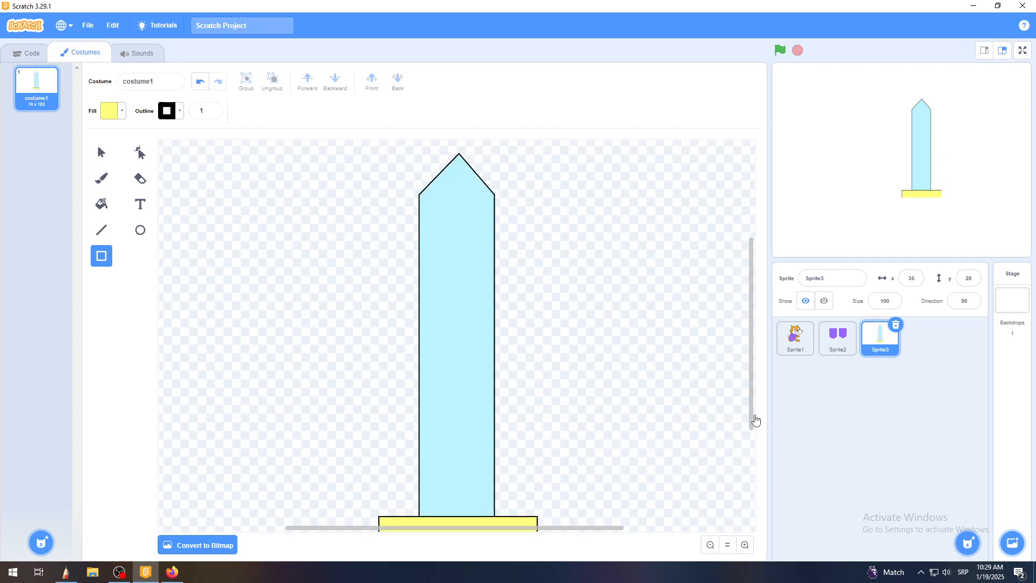
pyautogui.scroll(-4, 753, 426)
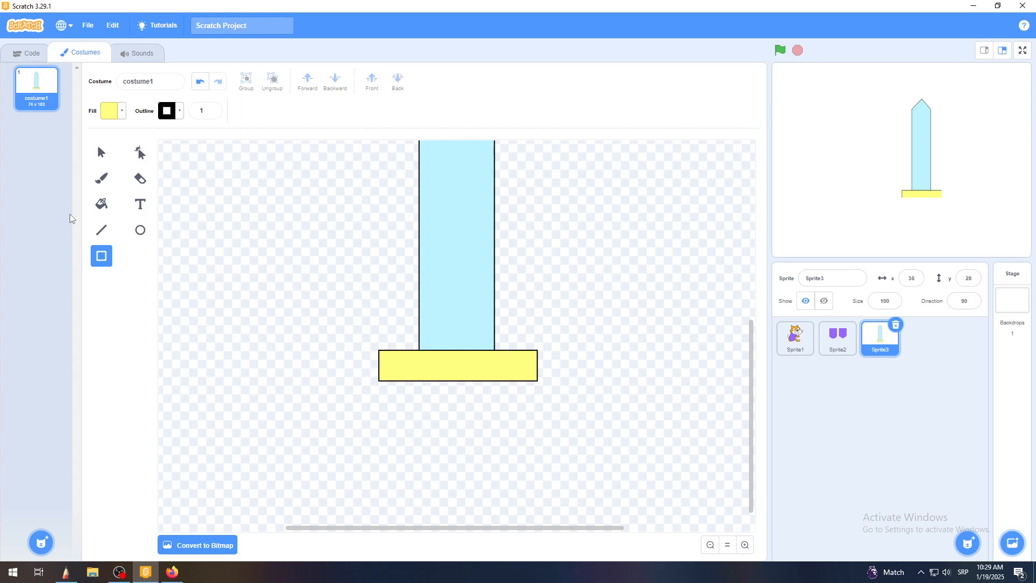
pyautogui.click(103, 158)
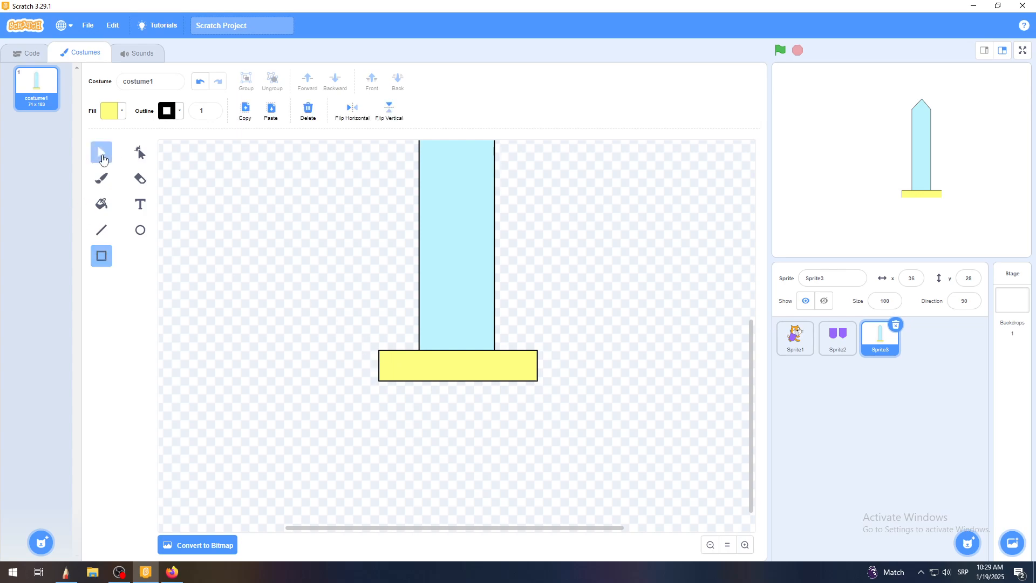
pyautogui.moveTo(440, 373)
pyautogui.mouseDown()
pyautogui.moveTo(439, 381)
pyautogui.moveTo(442, 373)
pyautogui.mouseUp()
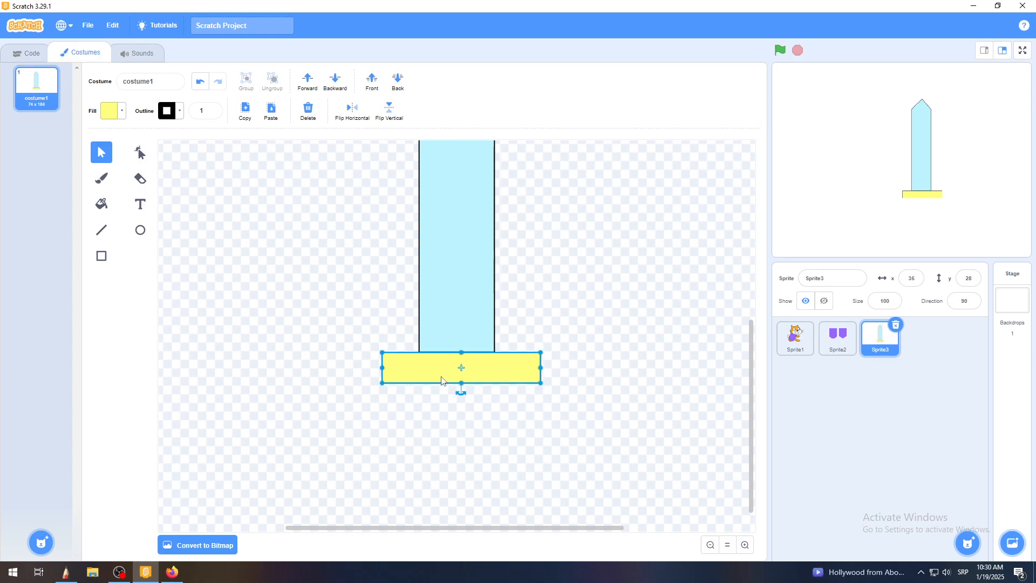
pyautogui.click(427, 416)
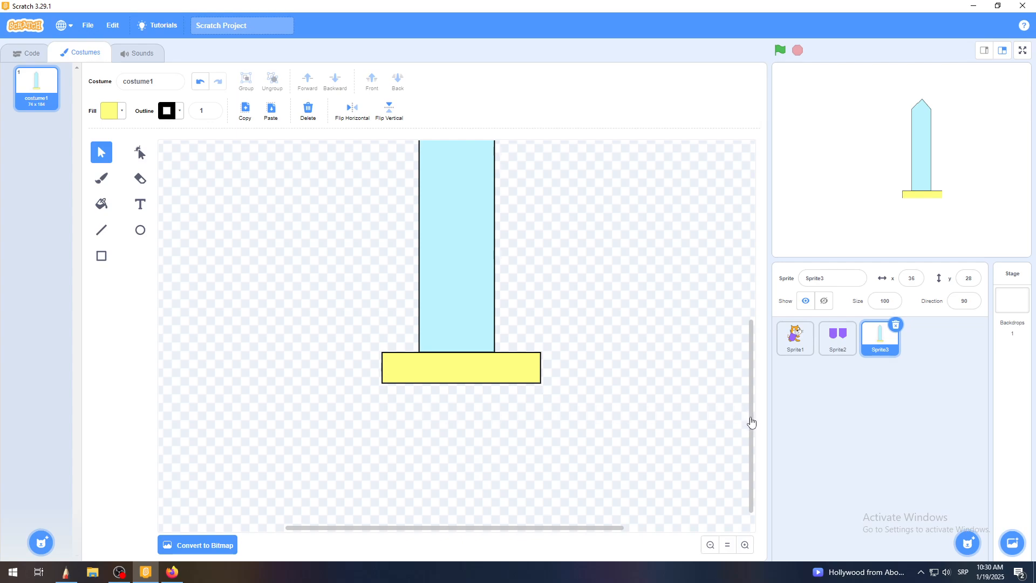
# Draw a narrow vertical yellow rectangle as the handle, overlapping the crossguard's middle and extending below it.
pyautogui.scroll(5, 750, 415)
pyautogui.scroll(-5, 752, 348)
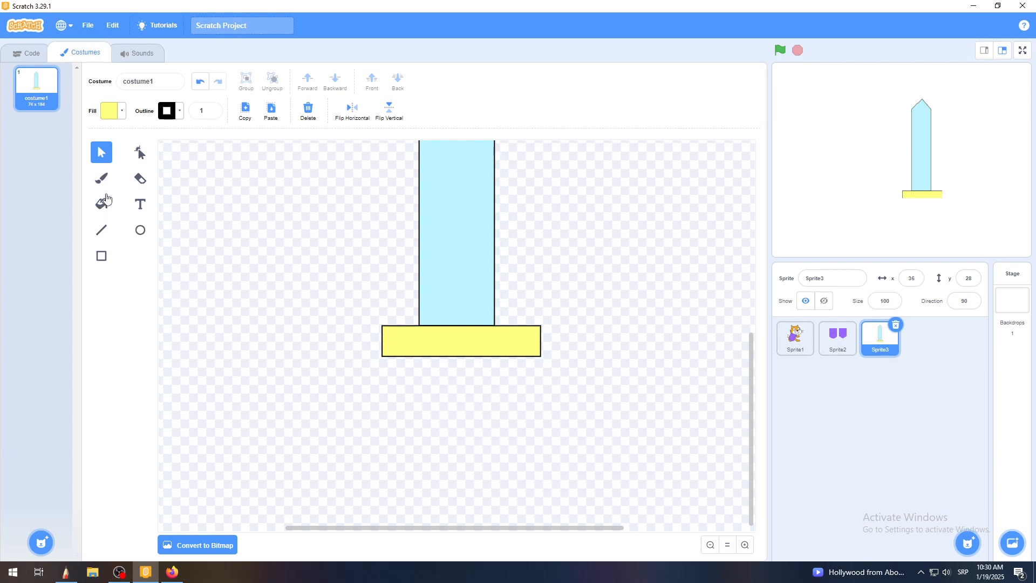
pyautogui.click(101, 256)
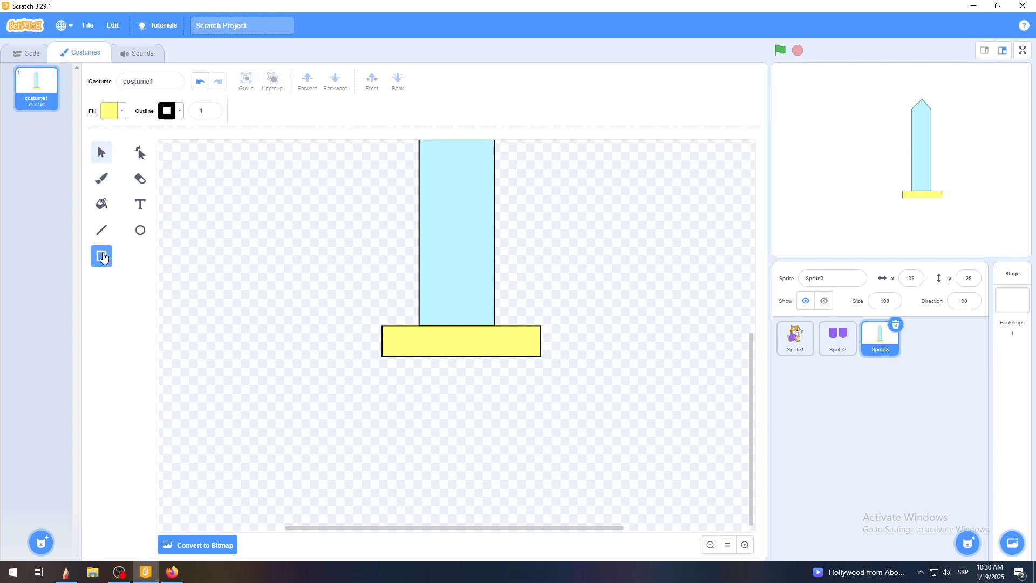
pyautogui.moveTo(436, 360); pyautogui.dragTo(468, 446)
pyautogui.click(519, 439)
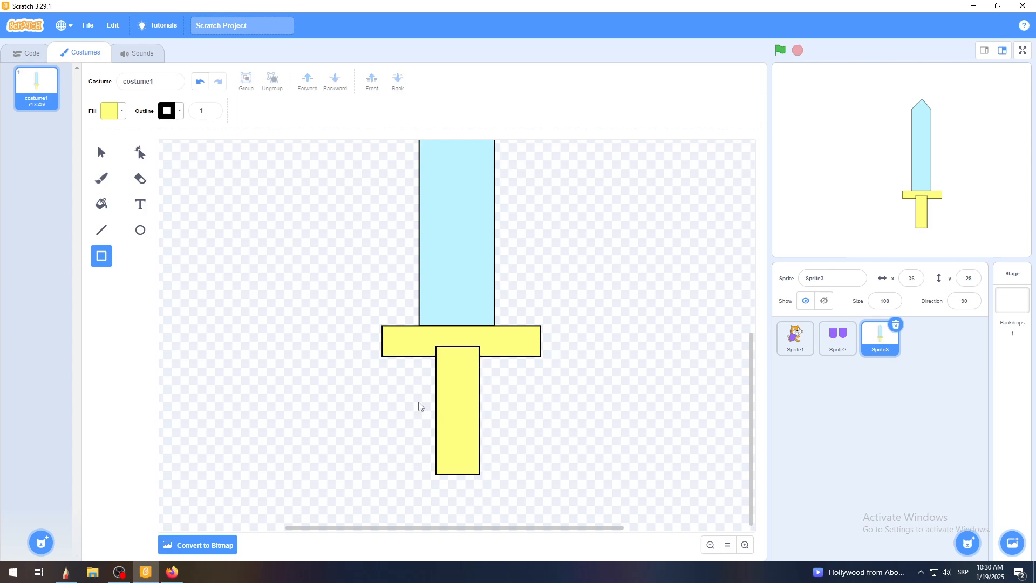
# Move the handle slightly up to center it under the crossguard and send it backward behind the crossguard.
pyautogui.click(101, 152)
pyautogui.click(473, 420)
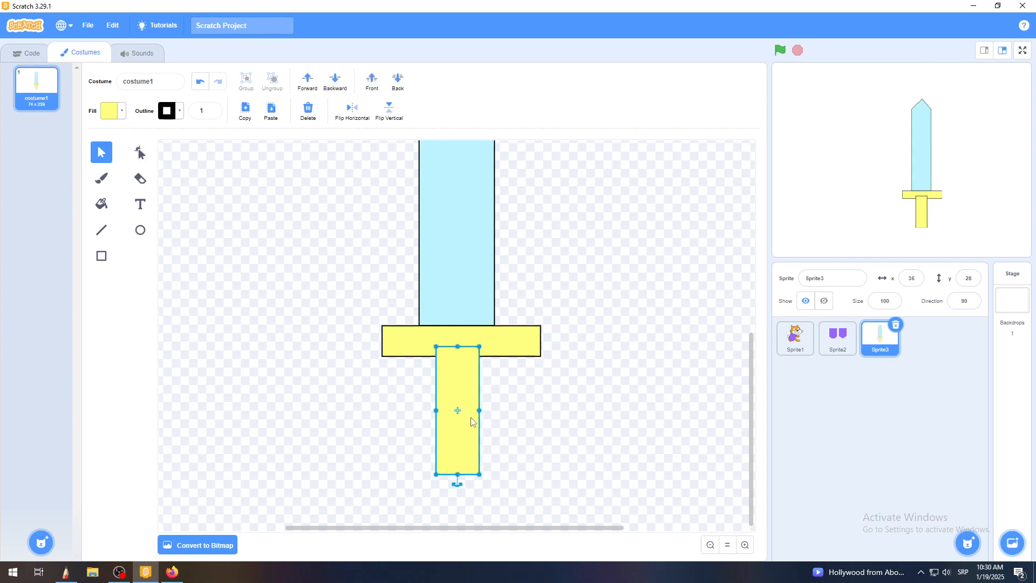
pyautogui.click(490, 417)
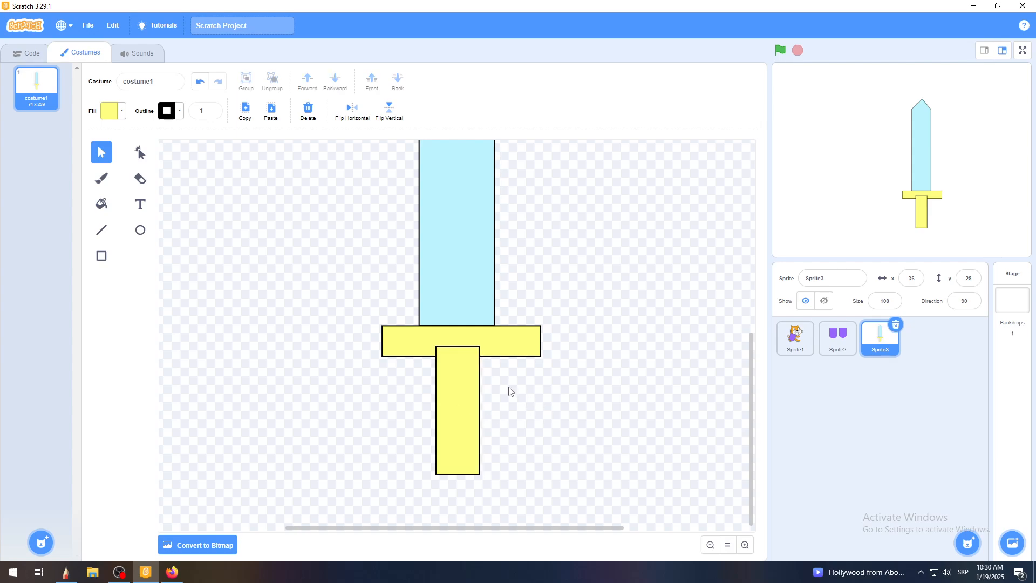
pyautogui.moveTo(470, 373)
pyautogui.mouseDown()
pyautogui.moveTo(463, 404)
pyautogui.moveTo(459, 365)
pyautogui.mouseUp()
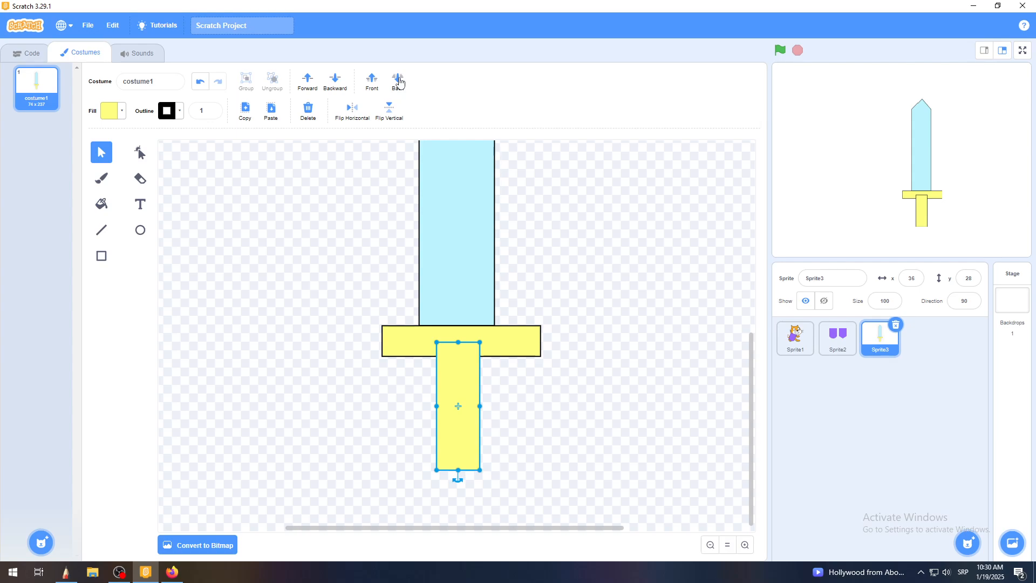
pyautogui.click(340, 81)
pyautogui.click(528, 401)
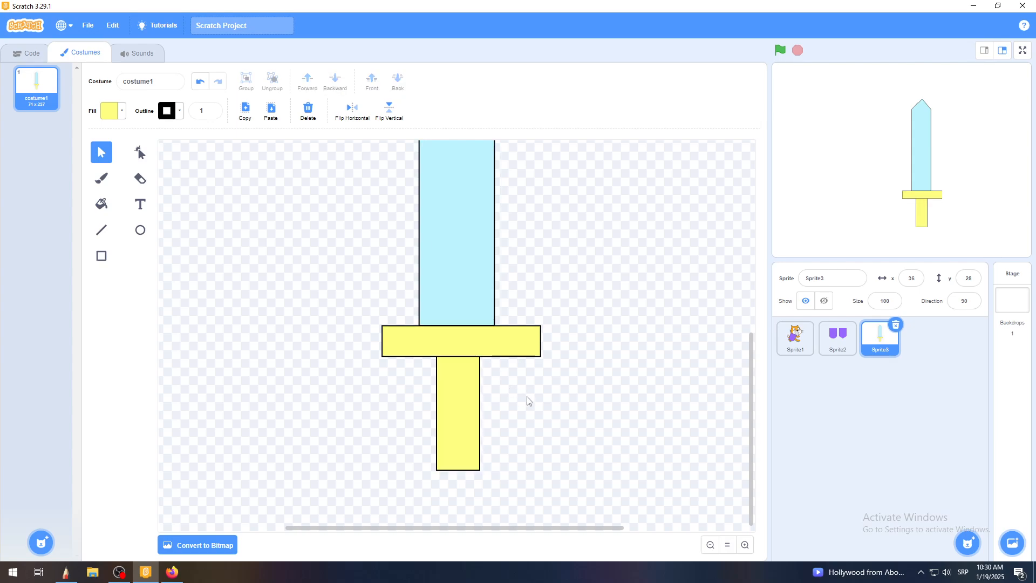
# Draw a yellow circle as the pommel, slightly wider than the handle, and center it on the handle's lower end.
pyautogui.click(141, 233)
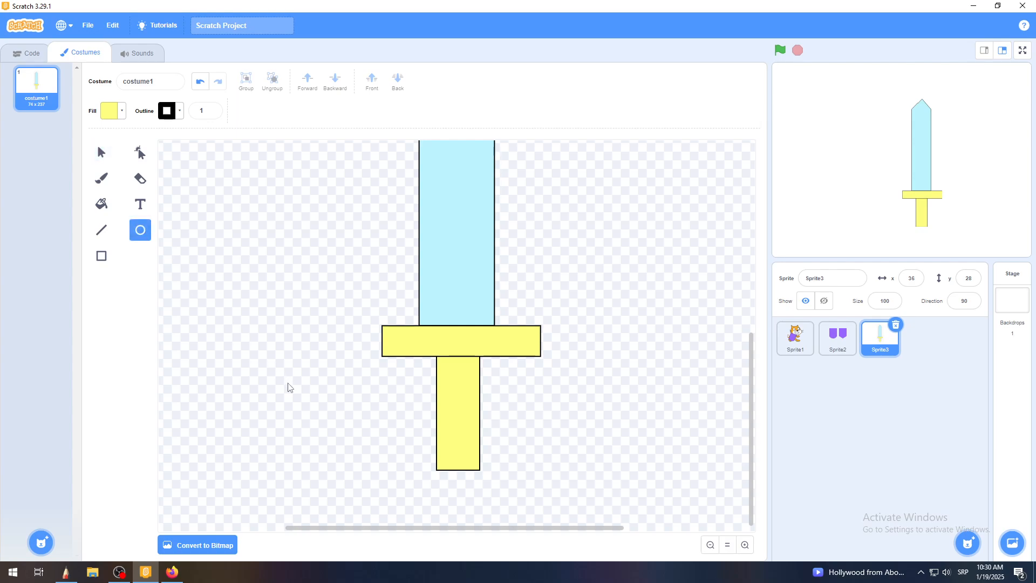
pyautogui.moveTo(290, 387); pyautogui.dragTo(469, 482)
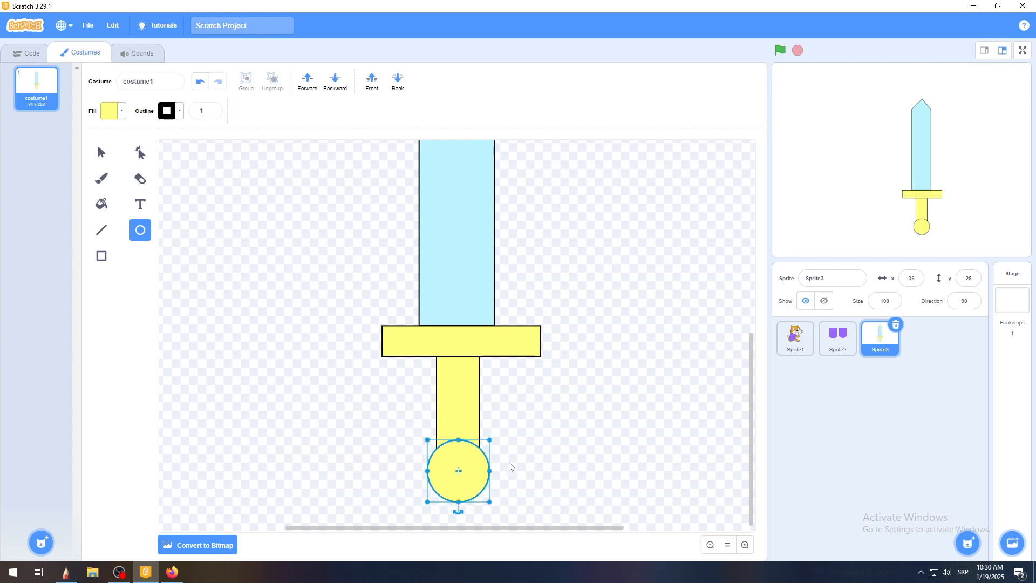
pyautogui.click(745, 545)
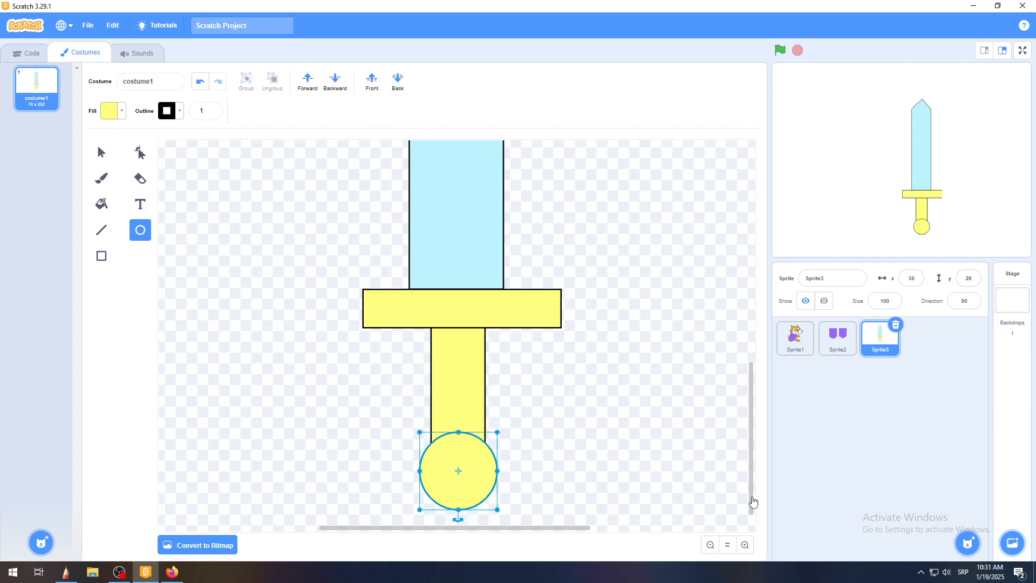
pyautogui.moveTo(749, 500); pyautogui.dragTo(754, 521)
pyautogui.moveTo(471, 439)
pyautogui.mouseDown()
pyautogui.moveTo(465, 463)
pyautogui.moveTo(470, 442)
pyautogui.mouseUp()
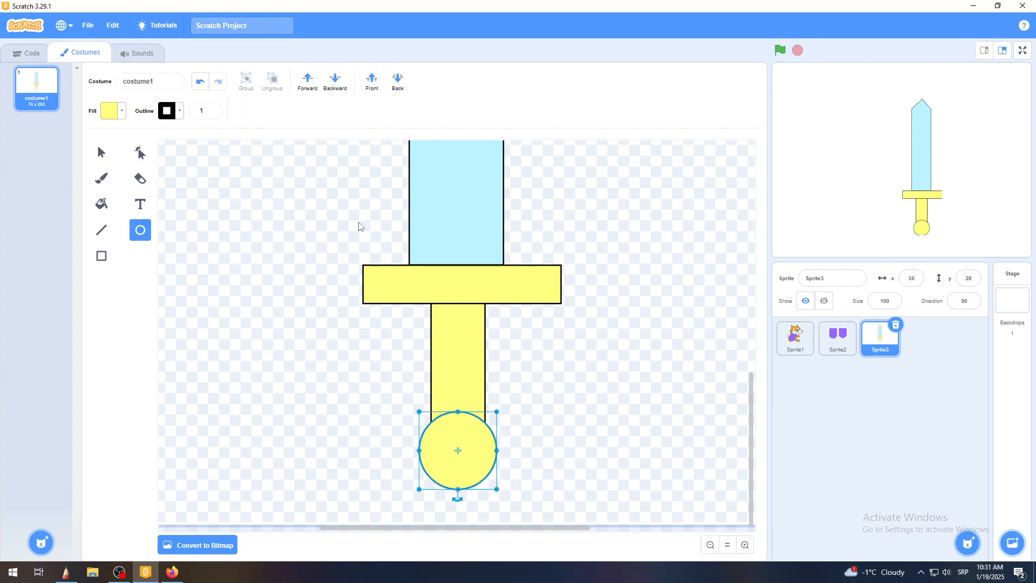
# Send the pommel circle backward two levels so it lies behind the handle.
pyautogui.click(335, 81)
pyautogui.click(334, 81)
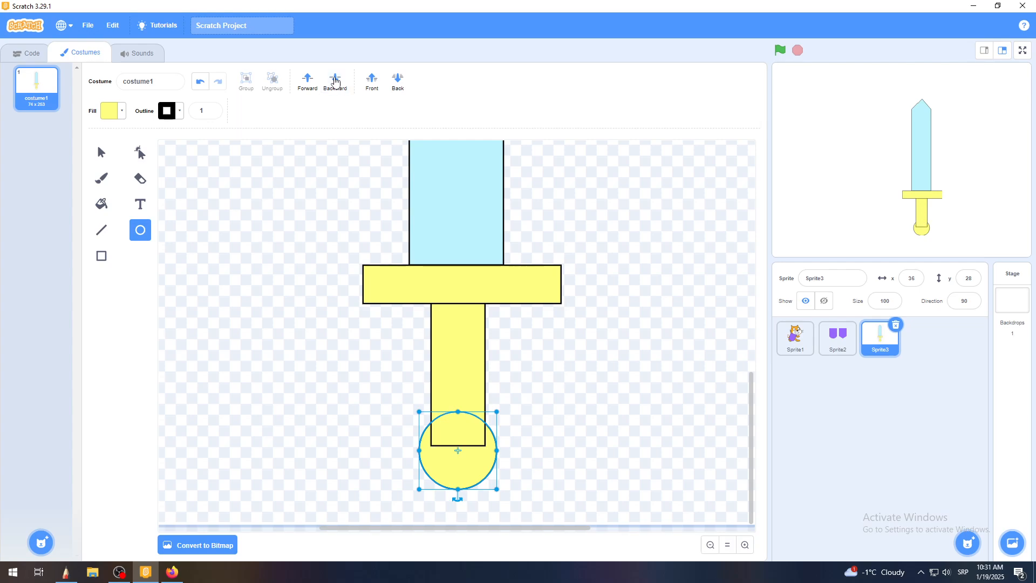
pyautogui.click(648, 378)
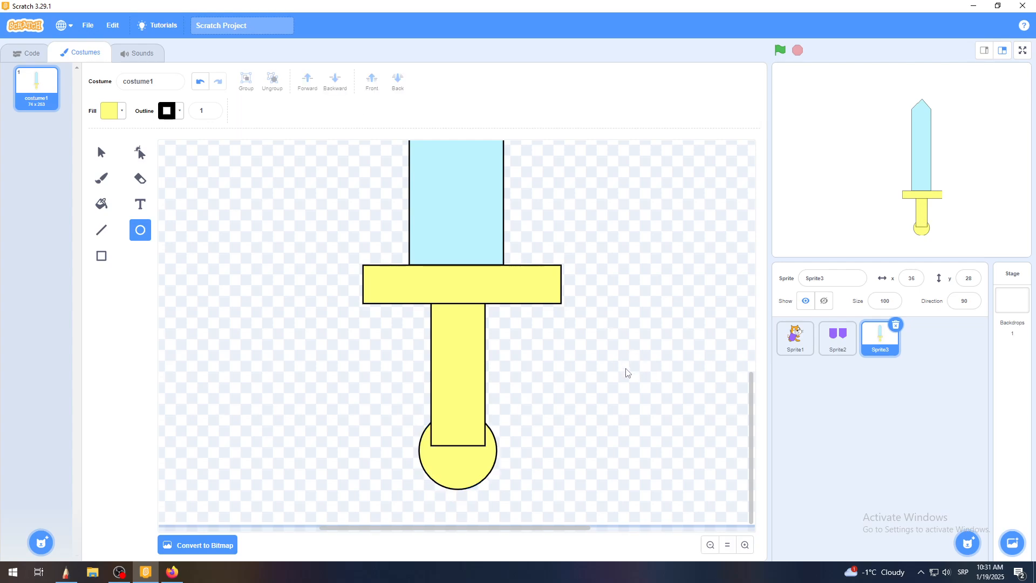
# Select all parts of the sword, group them, and copy the group.
pyautogui.click(711, 545)
pyautogui.click(711, 545)
pyautogui.click(711, 545)
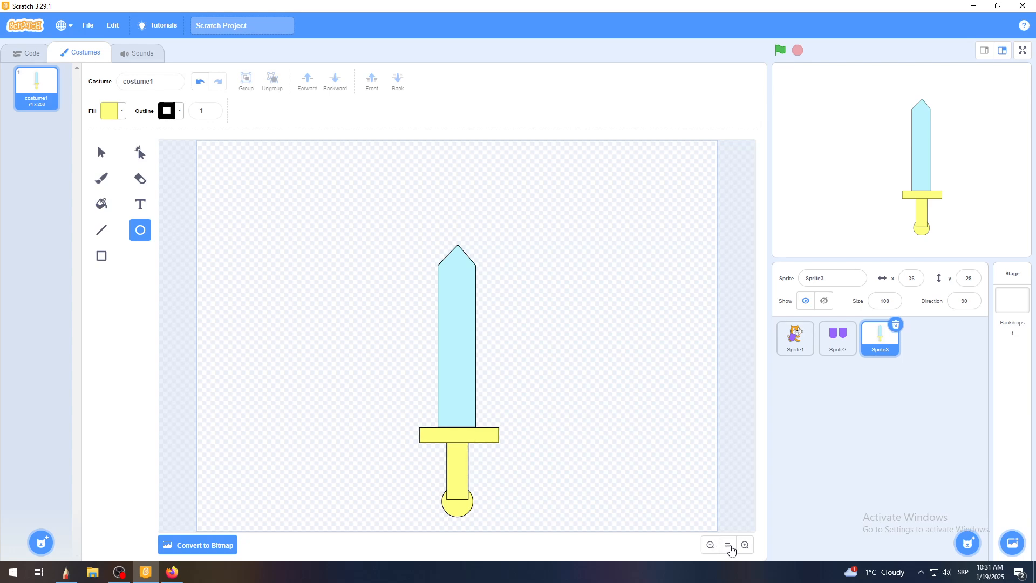
pyautogui.click(101, 153)
pyautogui.moveTo(378, 216); pyautogui.dragTo(543, 528)
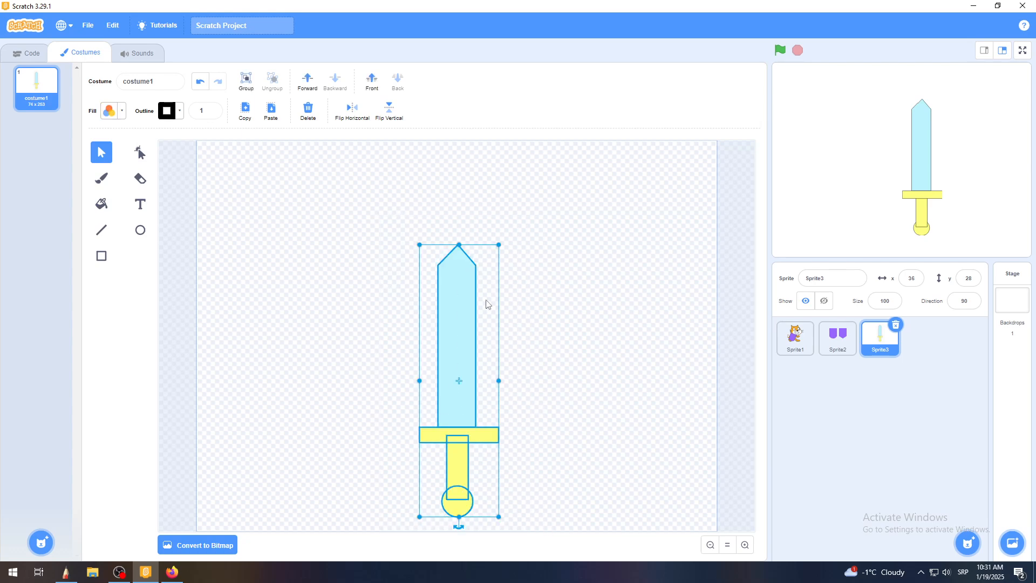
pyautogui.click(246, 110)
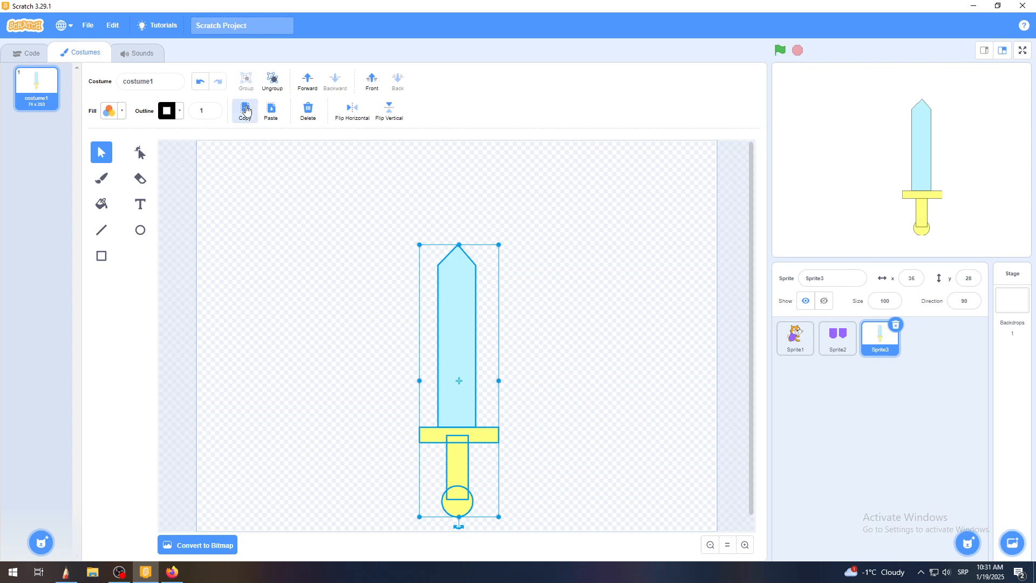
# Hide the sword sprite Sprite3 on the stage, and select the cat Sprite1 and make it visible.
pyautogui.click(824, 305)
pyautogui.click(796, 338)
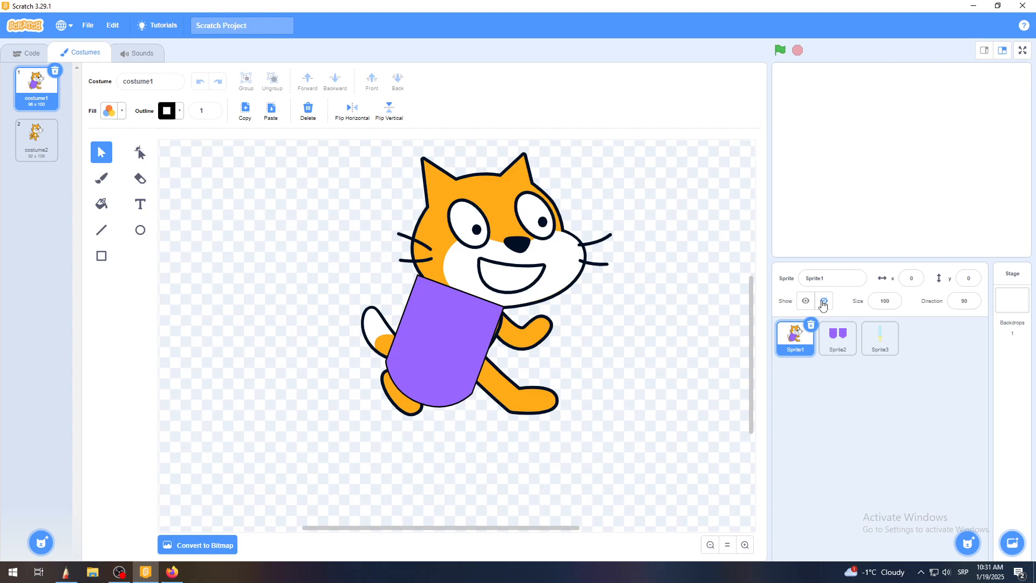
pyautogui.click(824, 305)
pyautogui.click(806, 301)
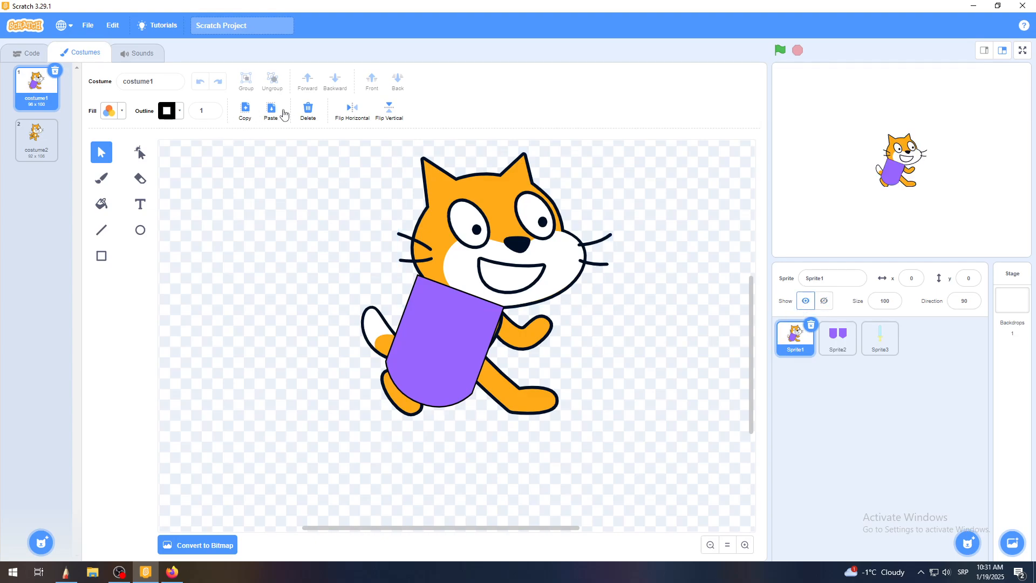
# Paste the copied sword into the cat's costume1.
pyautogui.click(281, 114)
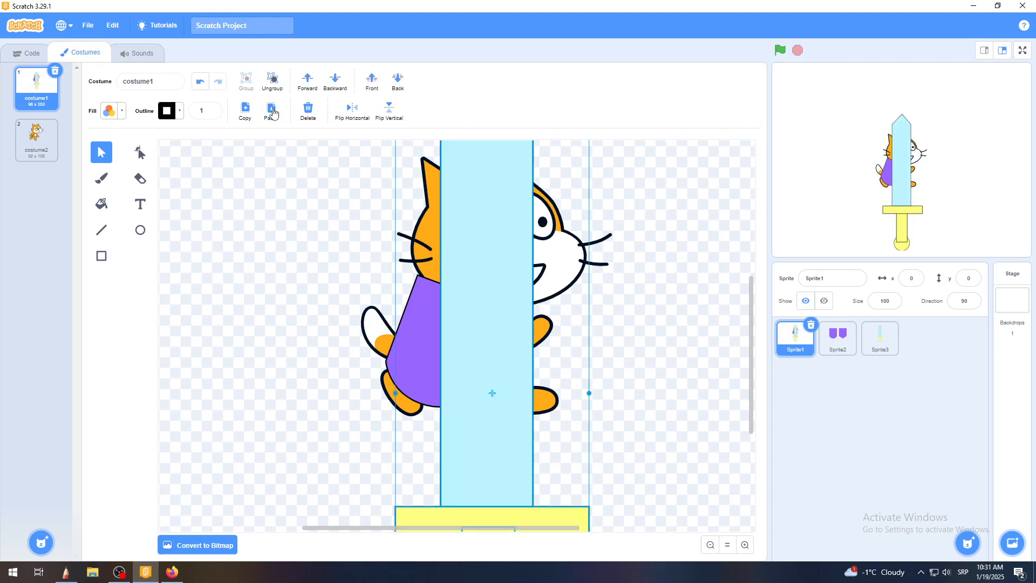
pyautogui.click(710, 546)
pyautogui.click(710, 545)
pyautogui.click(711, 545)
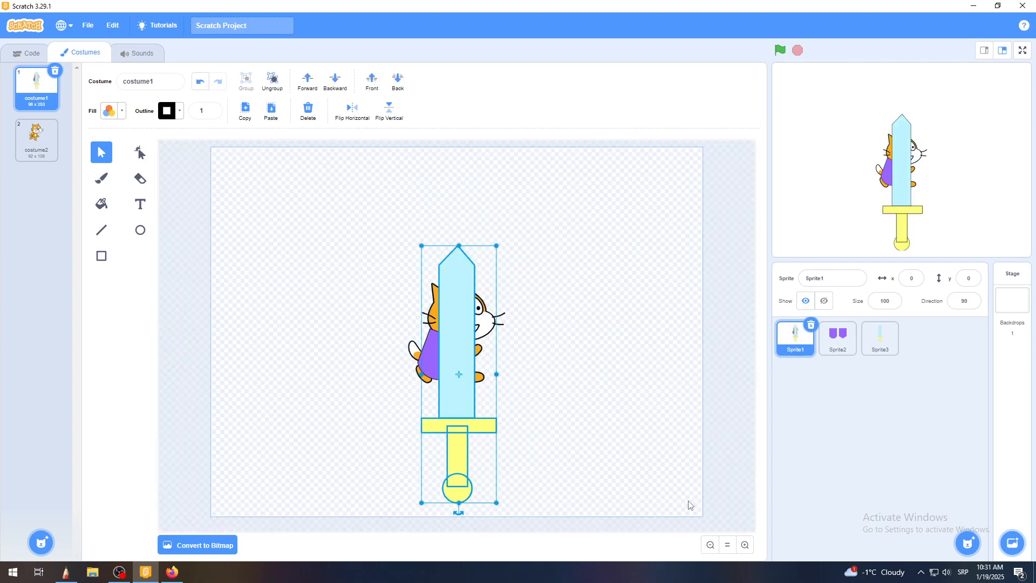
pyautogui.click(743, 546)
# Try stretching the pasted sword wider and undo the stretch.
pyautogui.moveTo(471, 351); pyautogui.dragTo(558, 353)
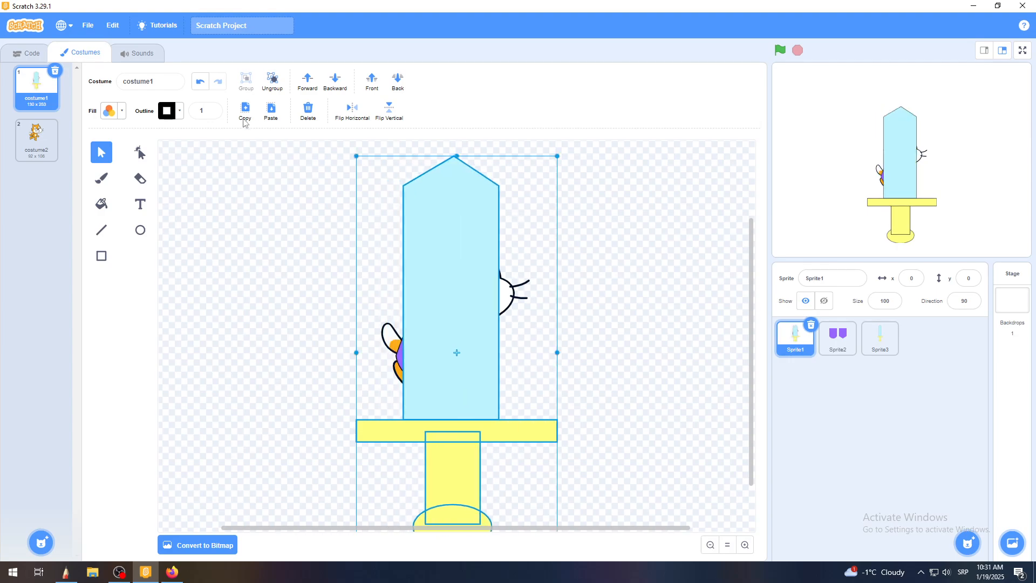
pyautogui.click(201, 82)
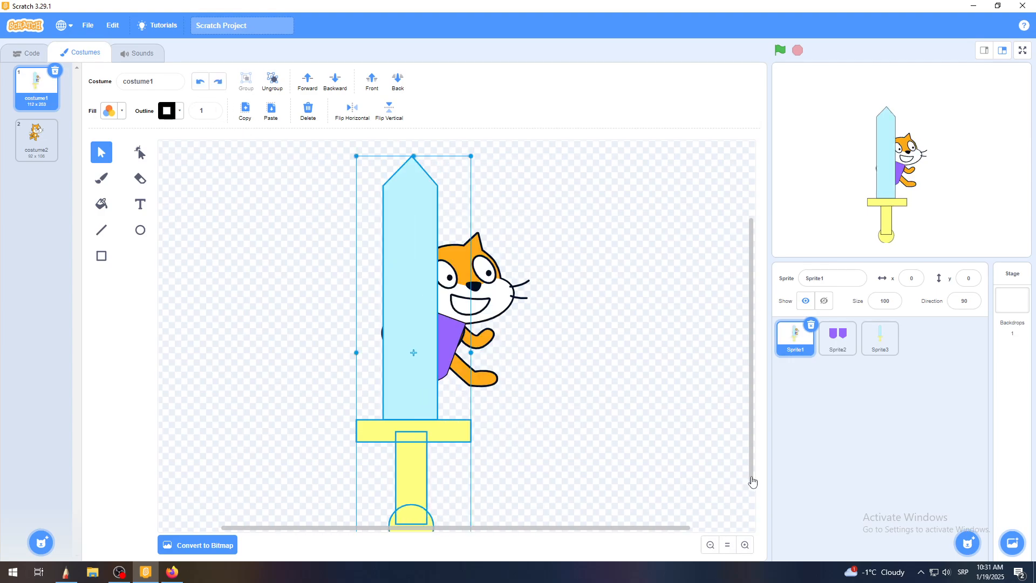
# Rotate the sword clockwise so its blade points diagonally up to the right, and place its handle end at the cat's front paw.
pyautogui.moveTo(753, 480); pyautogui.dragTo(750, 514)
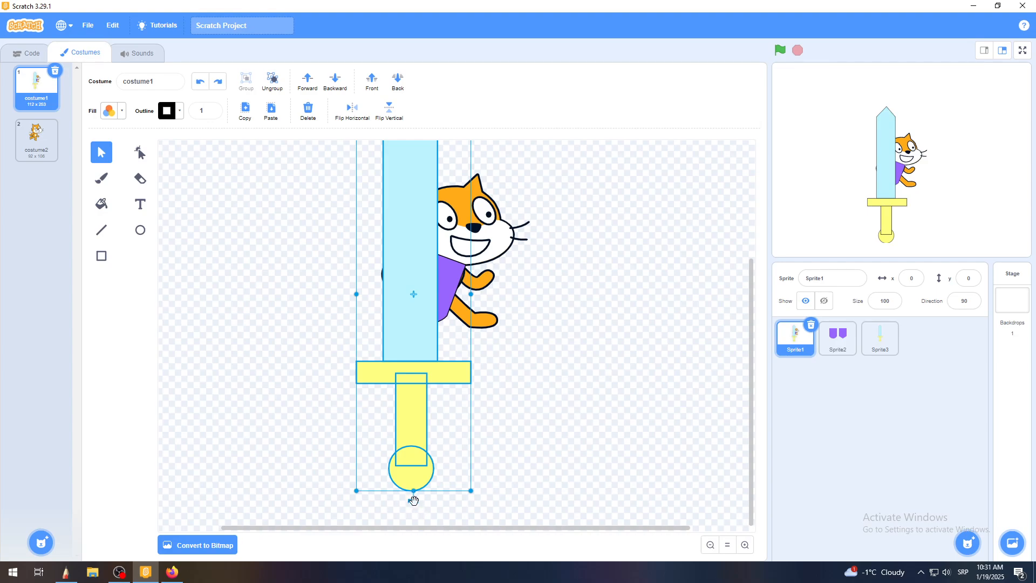
pyautogui.moveTo(414, 500); pyautogui.dragTo(337, 410)
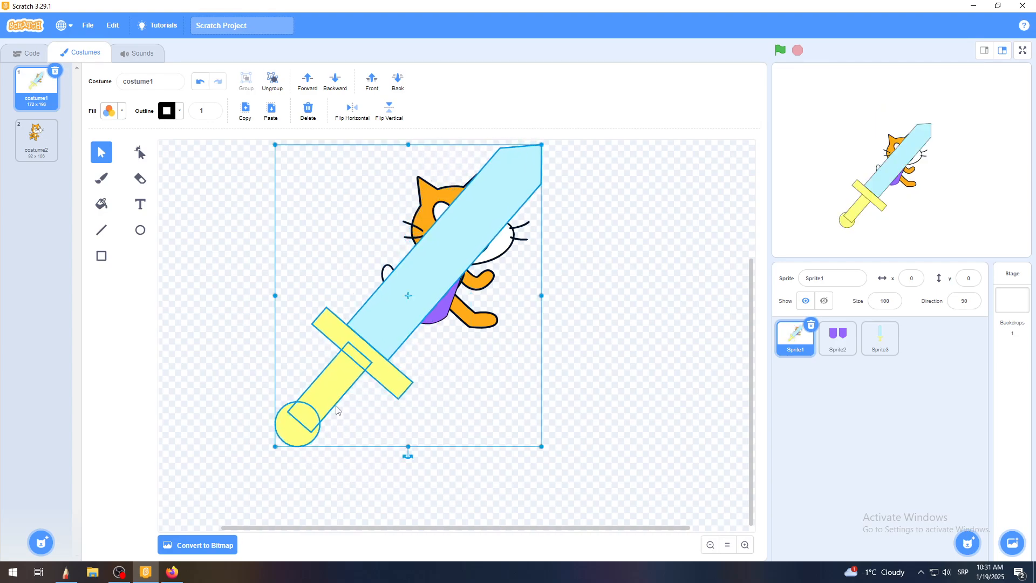
pyautogui.moveTo(385, 296); pyautogui.dragTo(561, 206)
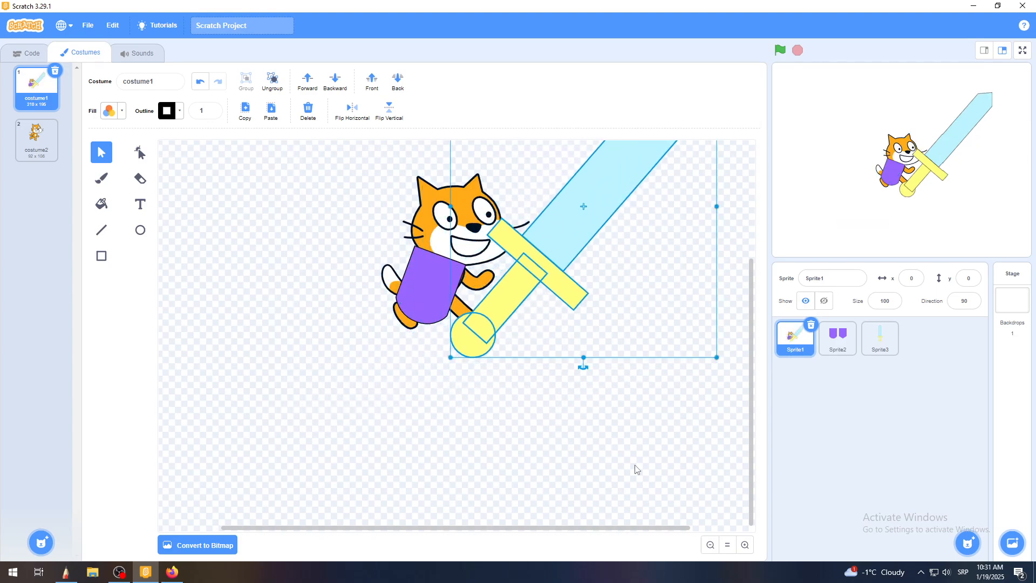
pyautogui.moveTo(674, 529); pyautogui.dragTo(750, 474)
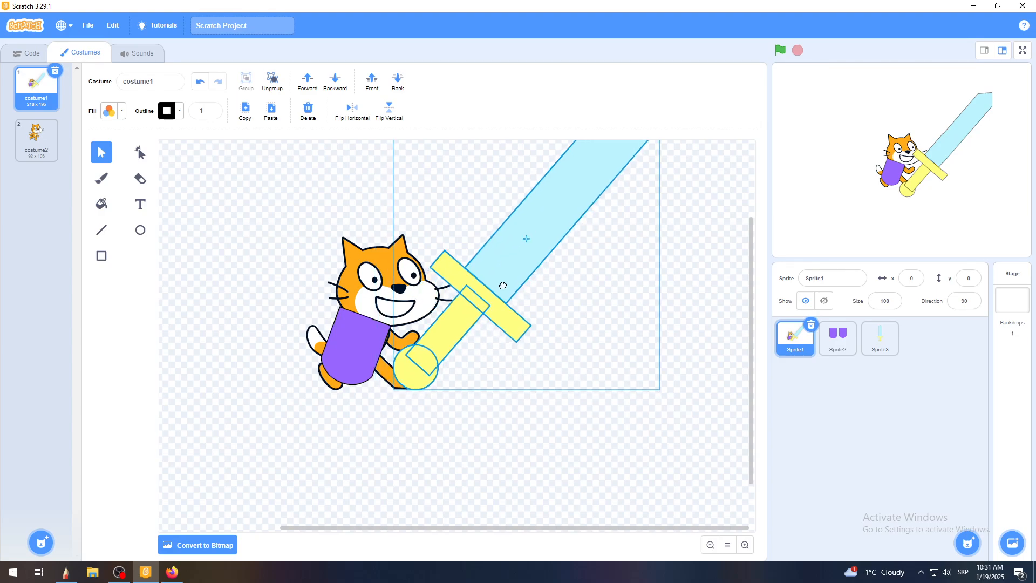
pyautogui.moveTo(485, 317); pyautogui.dragTo(513, 264)
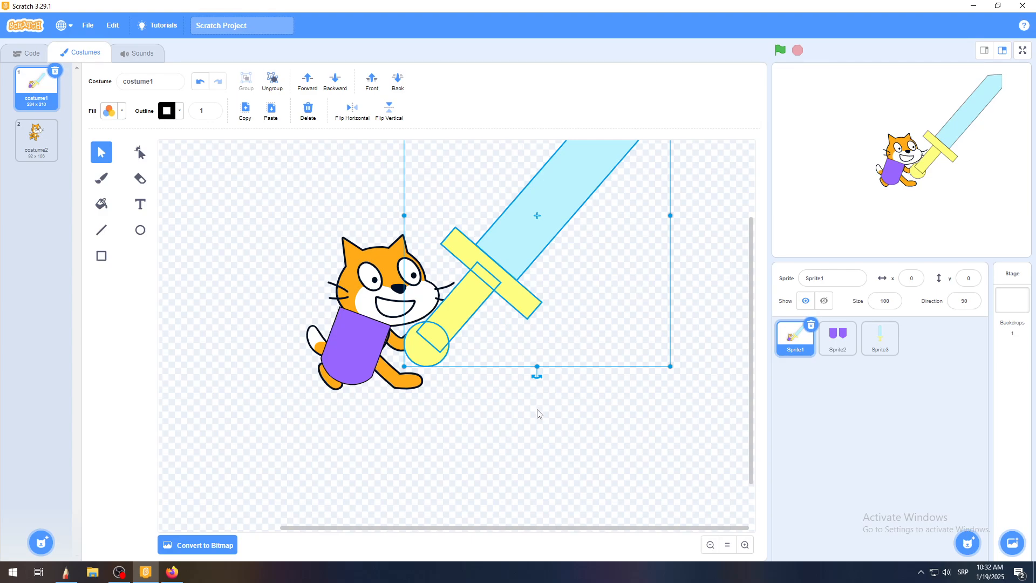
# Preview the stage in full screen, send the sword behind the cat, and shift it slightly so the paw overlaps the handle.
pyautogui.click(1023, 50)
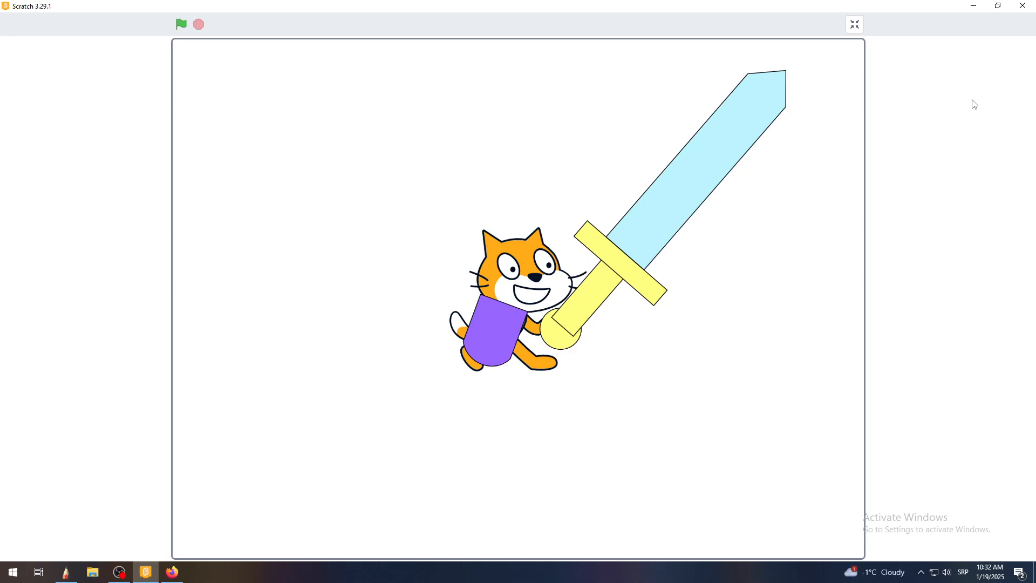
pyautogui.click(856, 27)
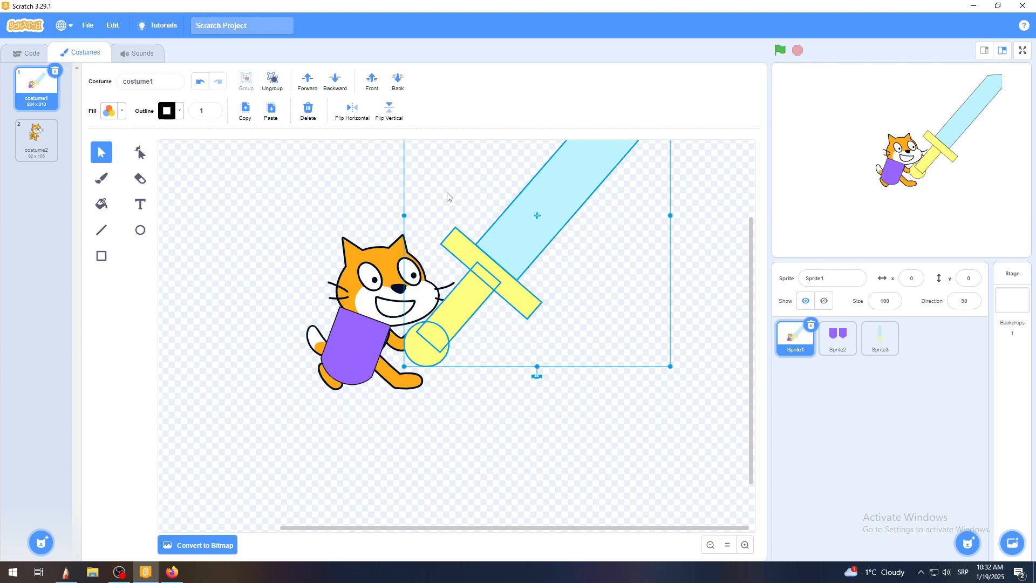
pyautogui.click(399, 82)
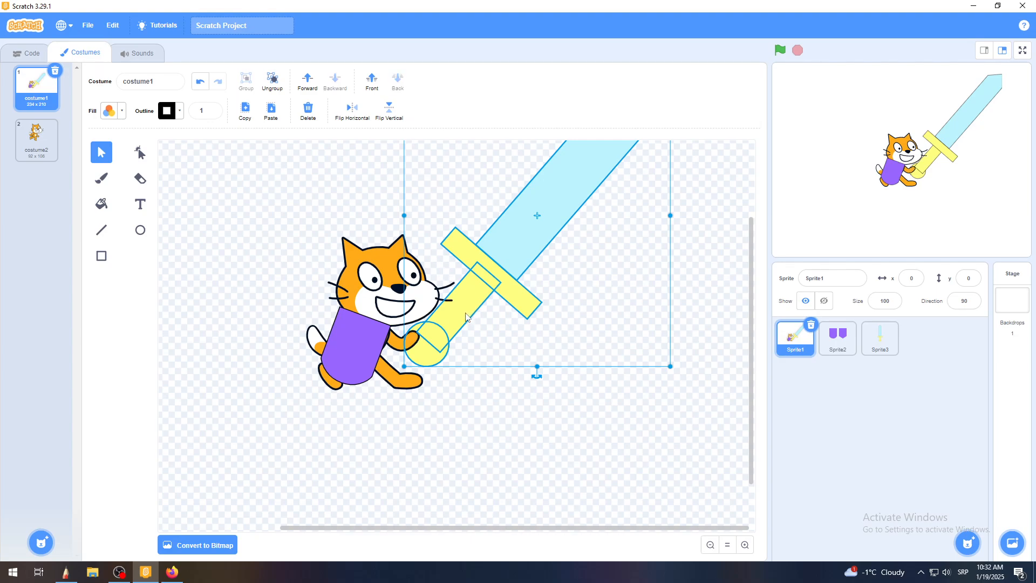
pyautogui.moveTo(467, 317); pyautogui.dragTo(458, 311)
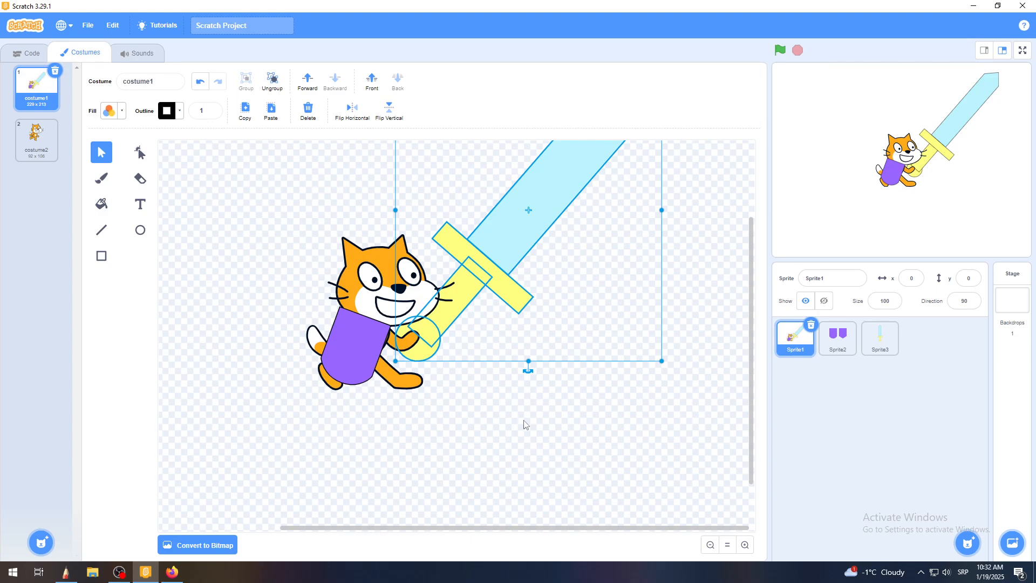
pyautogui.click(521, 435)
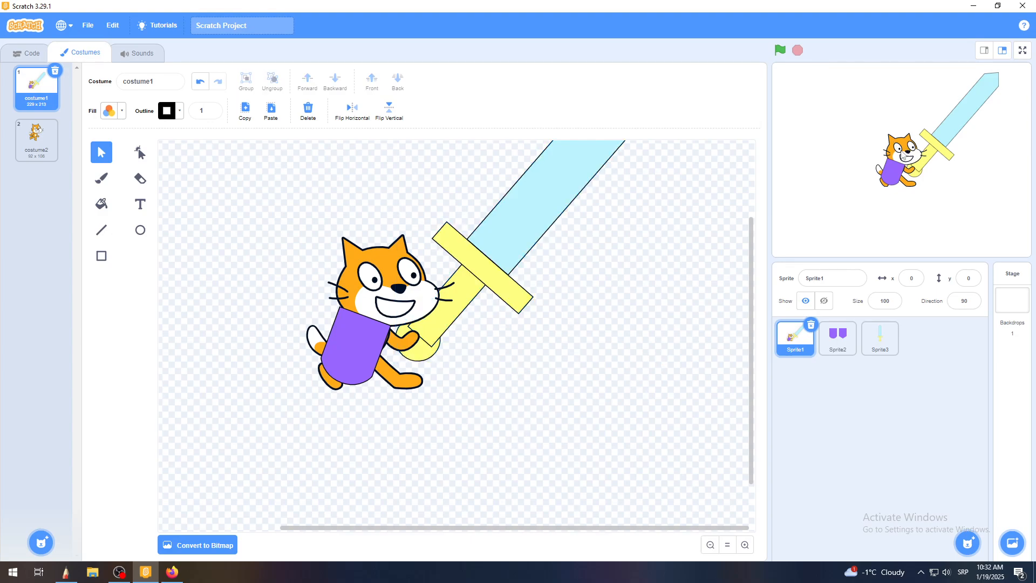
# Move the cat with its sword to x -51, y -36 on the stage and preview it in full screen.
pyautogui.moveTo(902, 156); pyautogui.dragTo(875, 176)
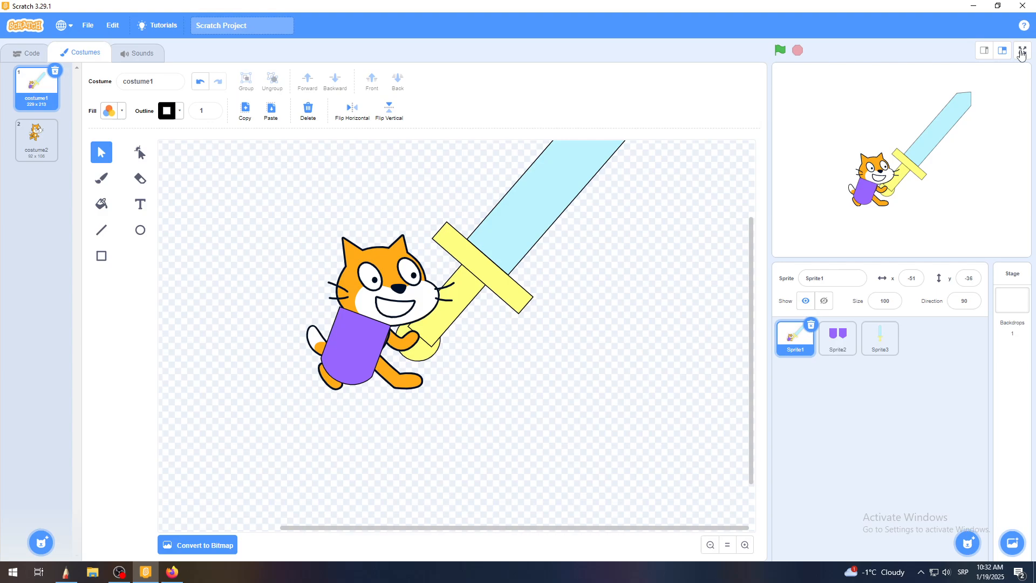
pyautogui.click(1022, 53)
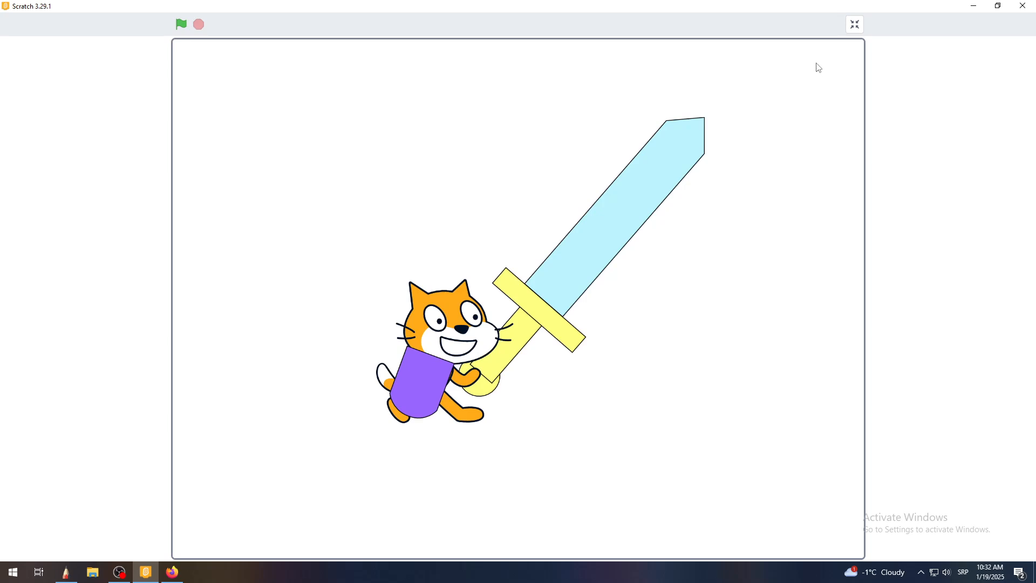
pyautogui.click(853, 31)
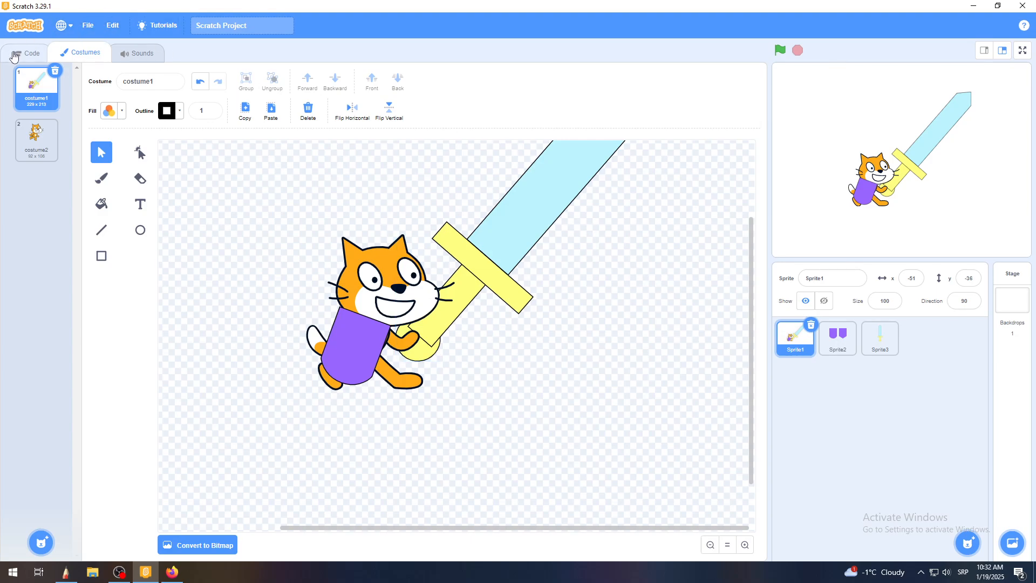
# Open the code workspace of the cat Sprite1.
pyautogui.click(25, 53)
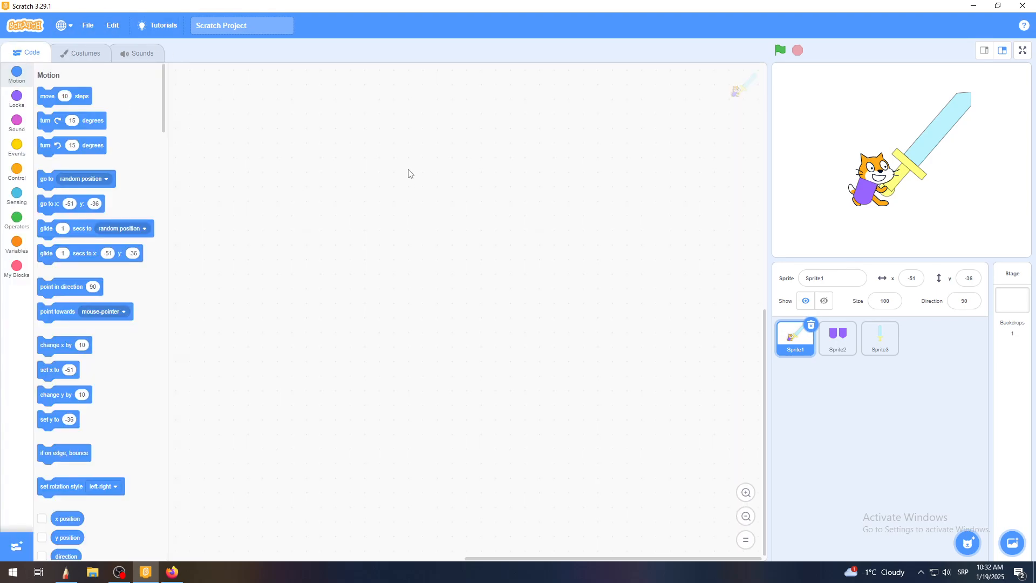